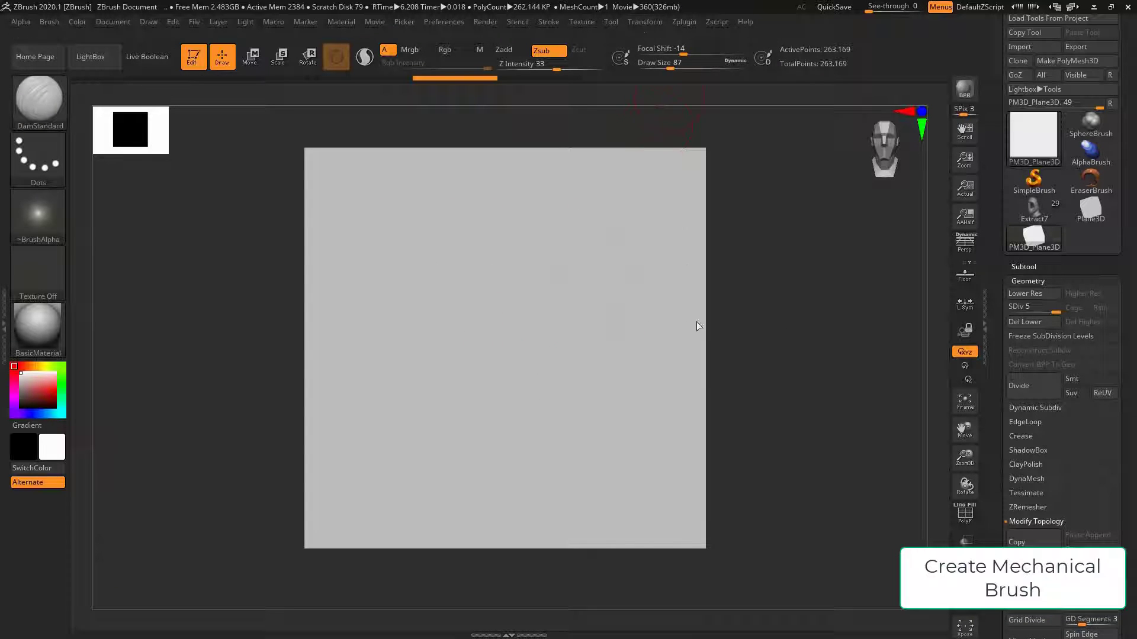
Step: Undo the trial DamStandard ring of grooves and switch to the Standard brush
left_click(645, 21)
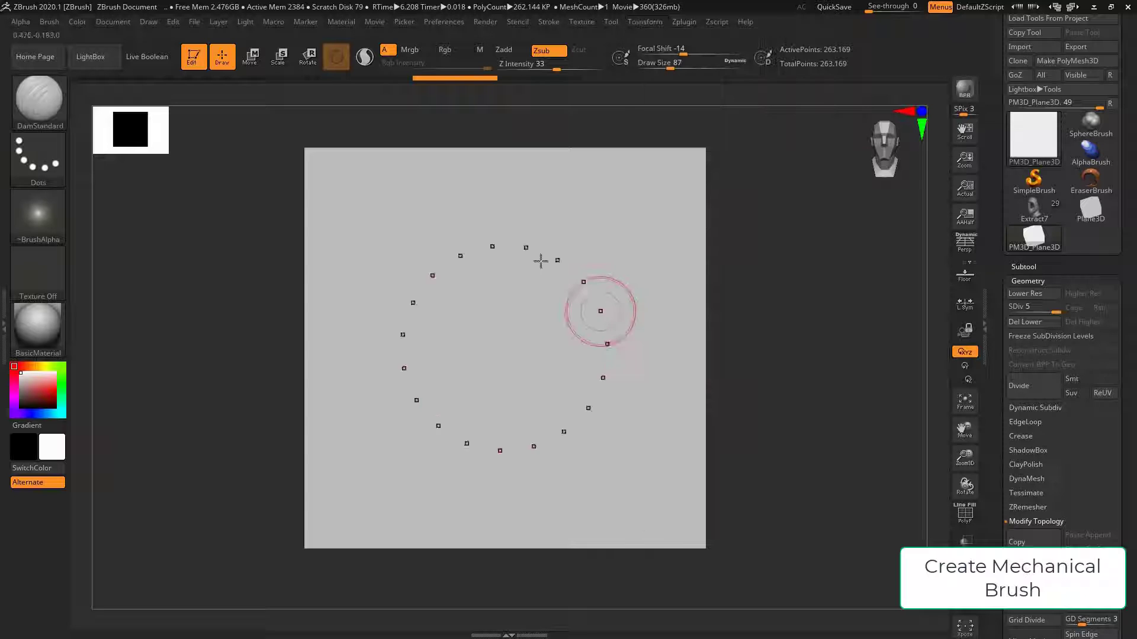
left_click_drag(533, 254, 555, 256)
key("ctrl+z")
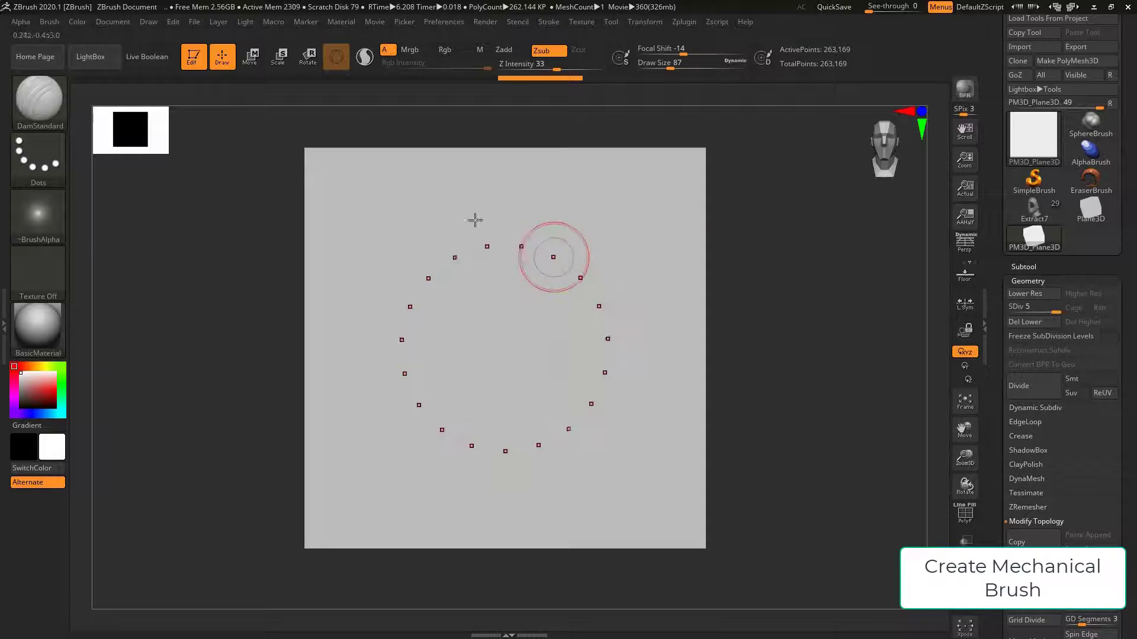
key("b")
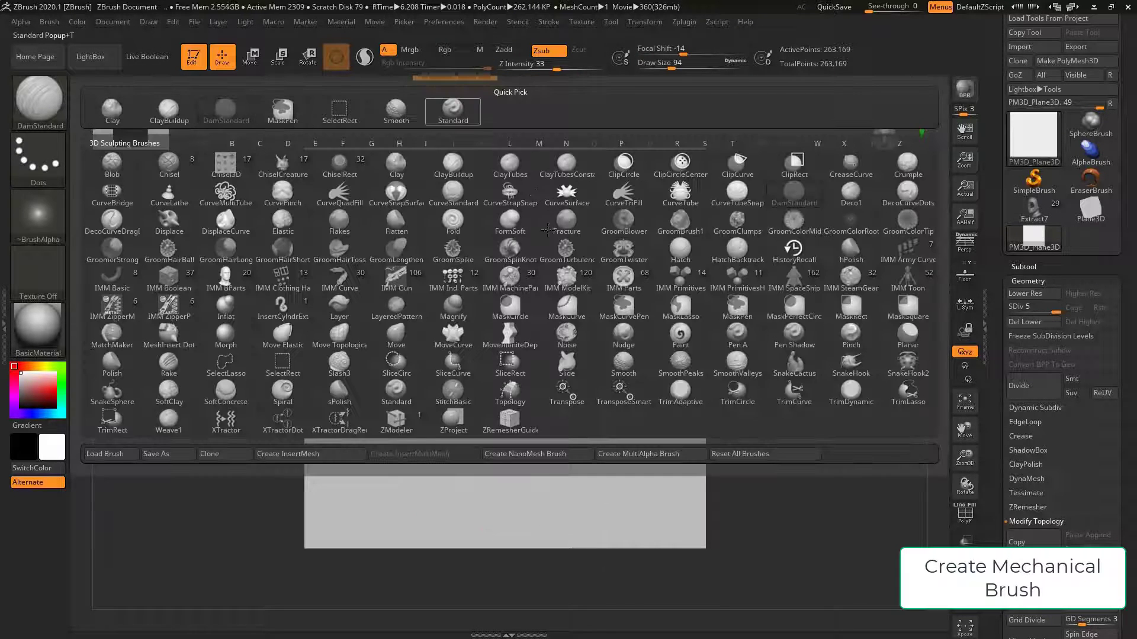
left_click(460, 121)
Step: Set brush size to 62, undo a test raised ring, and open RadialCount for editing
key("s")
left_click_drag(554, 262, 539, 262)
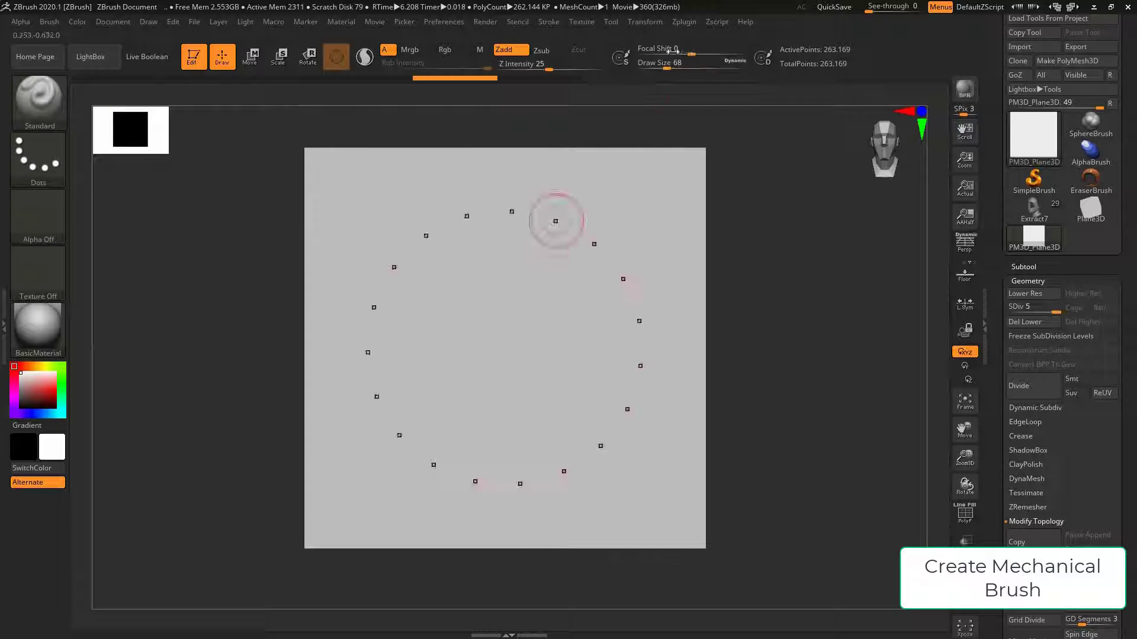
mouse_move(485, 221)
left_mouse_down()
mouse_move(528, 224)
mouse_move(582, 251)
mouse_move(609, 310)
mouse_move(569, 210)
left_mouse_up()
key("ctrl+z")
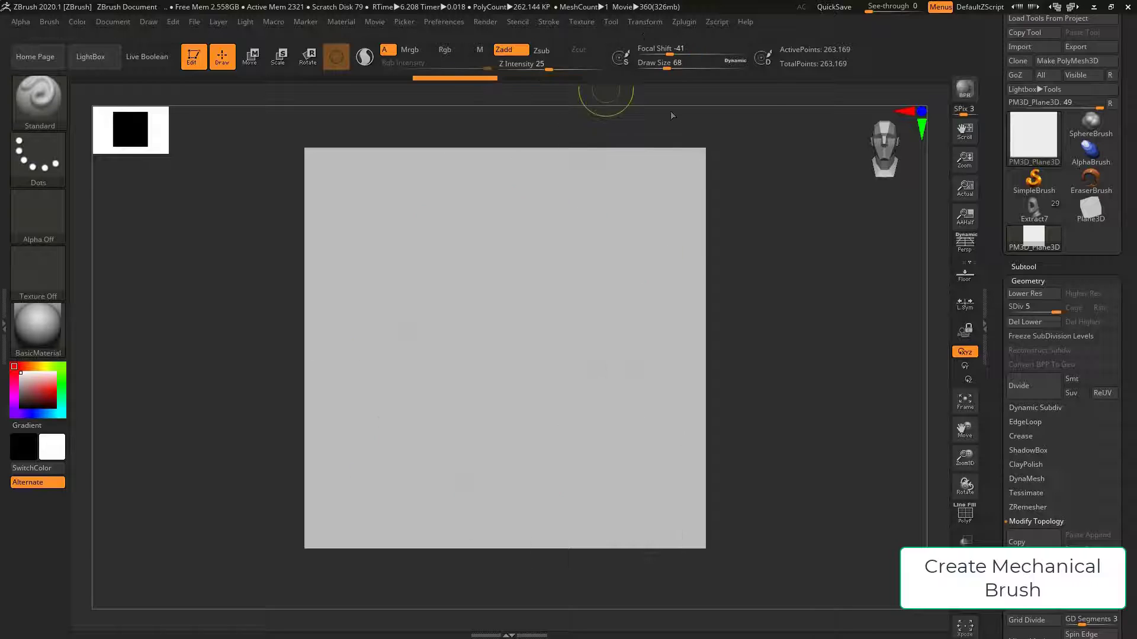
left_click(644, 22)
left_click(702, 390)
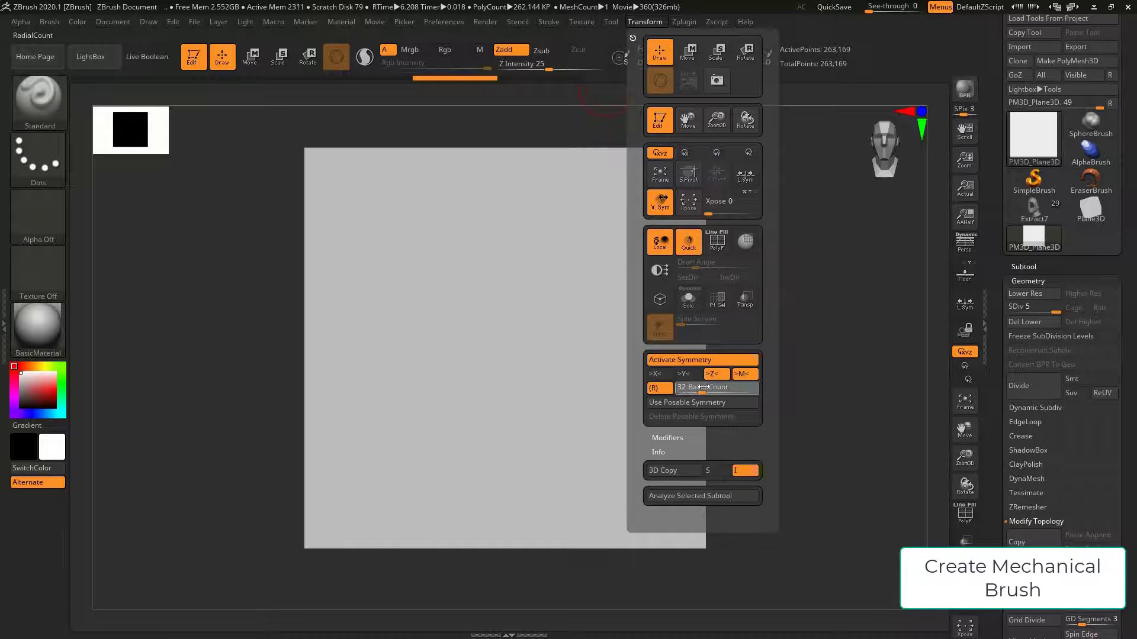
Step: Sculpt a smoothed outer raised ring with 32-fold radial symmetry
key("Return")
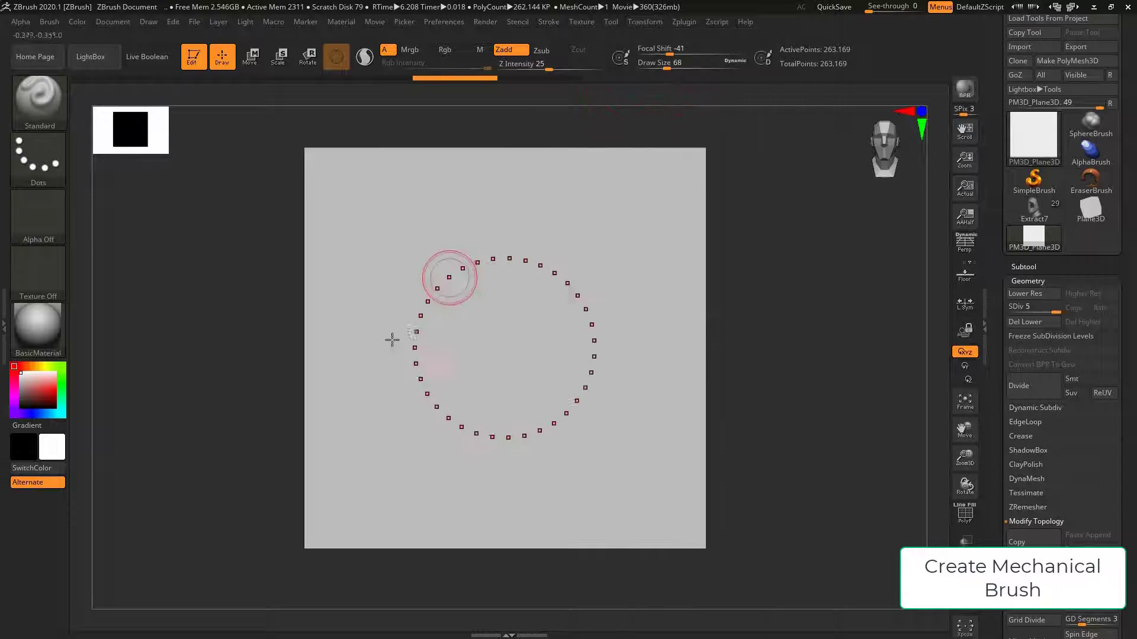
mouse_move(398, 305)
left_mouse_down()
mouse_move(429, 253)
mouse_move(459, 238)
mouse_move(408, 284)
left_mouse_up()
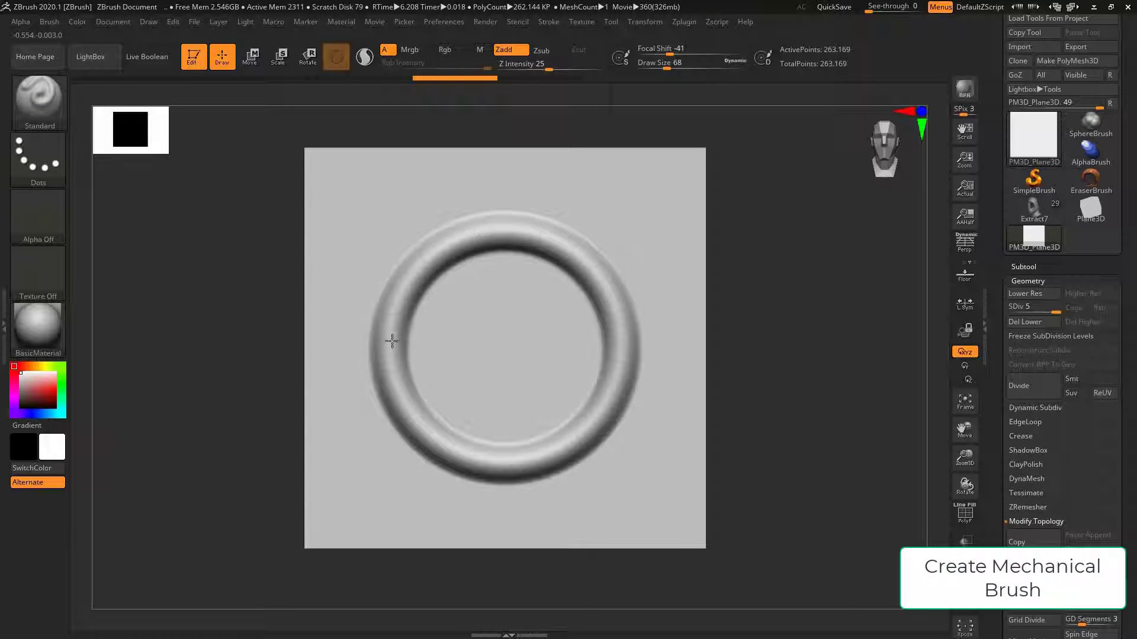
left_click_drag(393, 329, 413, 413, "shift")
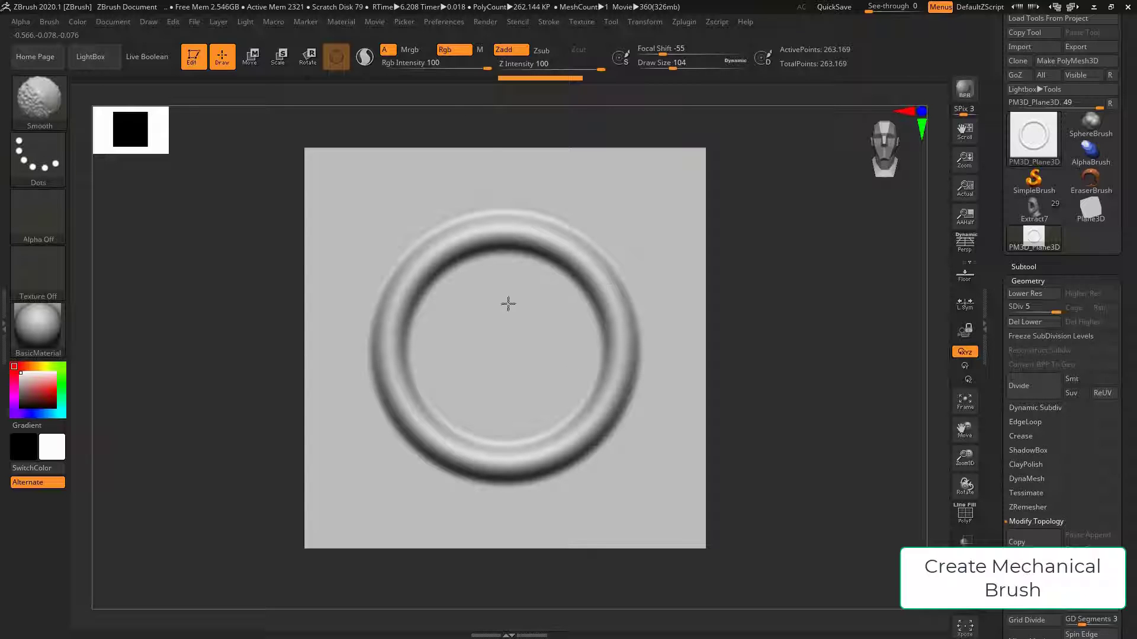
Step: At brush size 54, sculpt and smooth a smaller inner ring, then resize to 68
key("s")
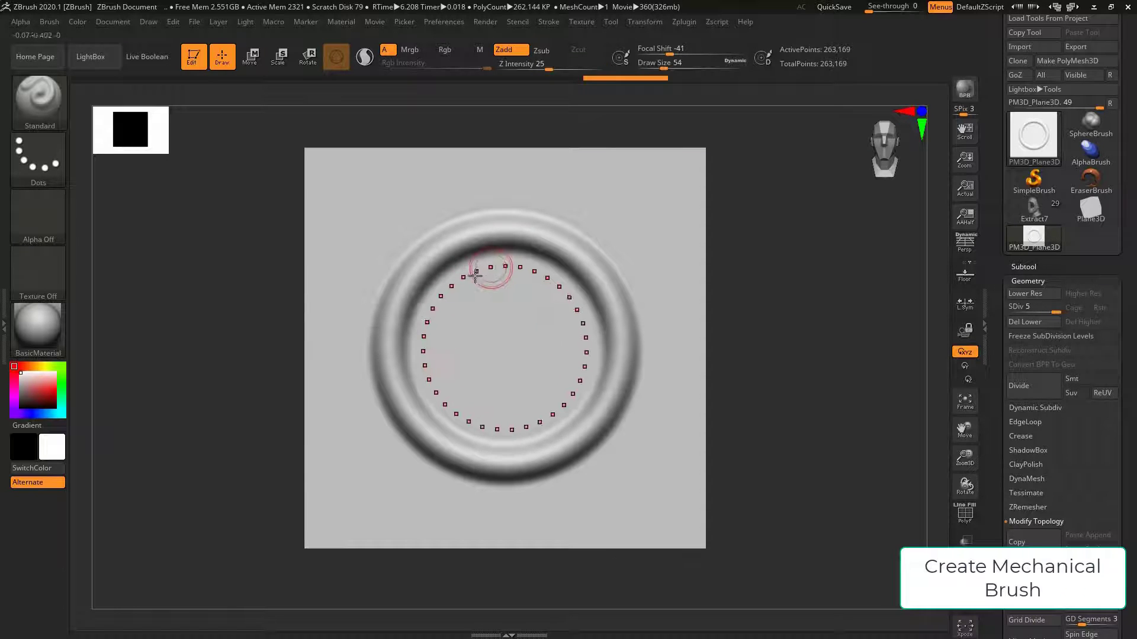
left_click_drag(461, 287, 441, 360)
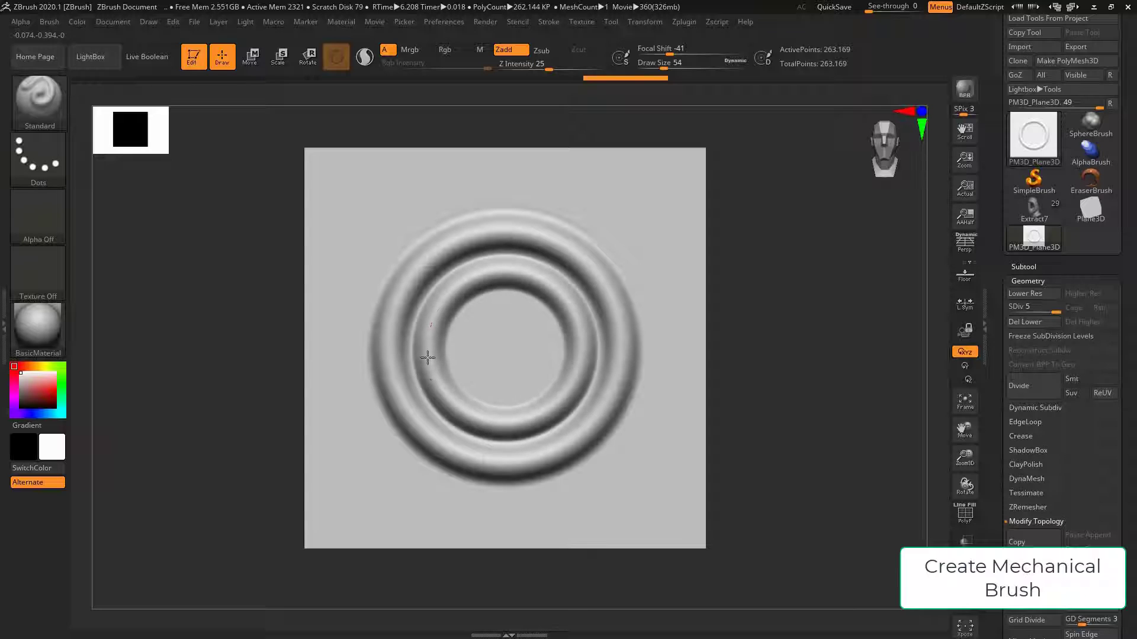
mouse_move(430, 368)
left_mouse_down("shift")
mouse_move(522, 279)
mouse_move(456, 256)
mouse_move(409, 278)
left_mouse_up("shift")
key("s")
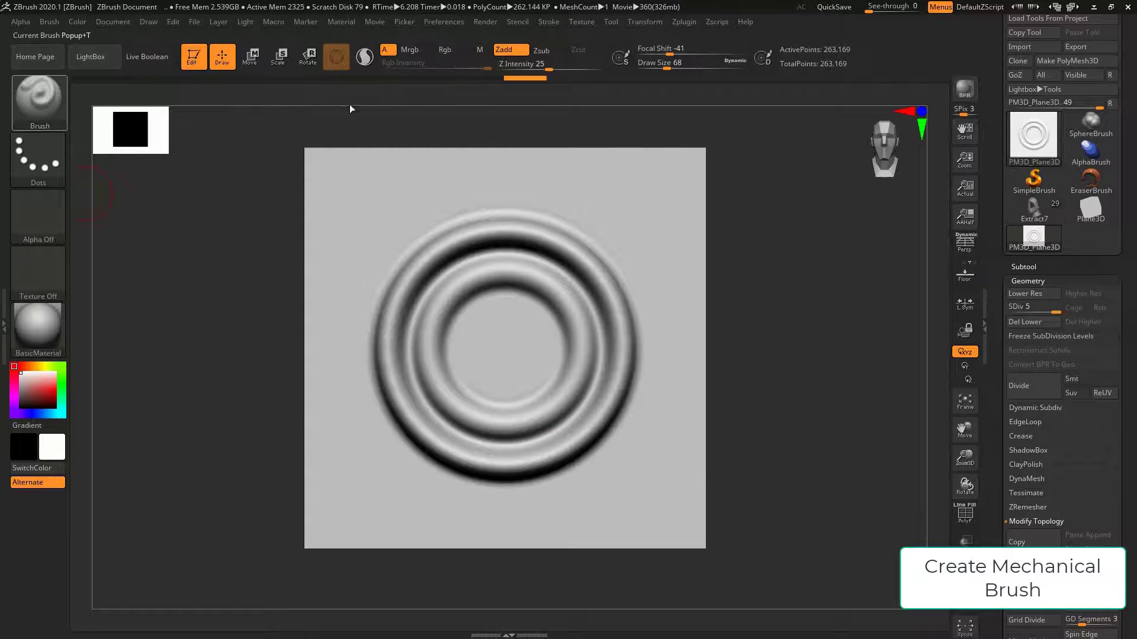
Step: Carve a thin DamStandard groove around the disc's outer rim
key("b")
key("d")
key("s")
key("s")
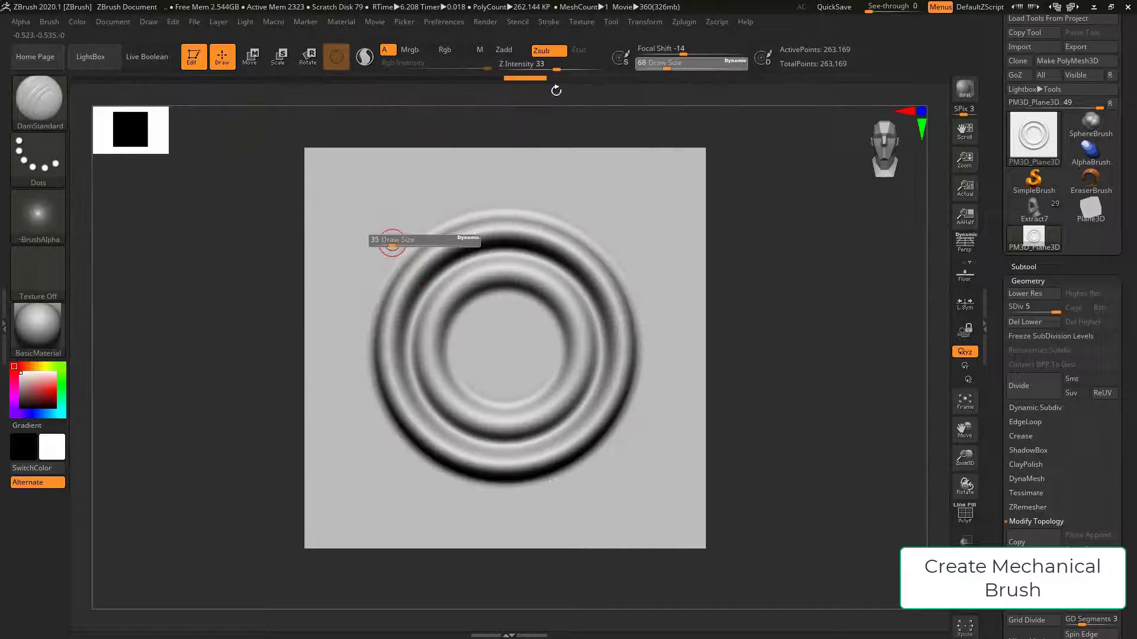
left_click(645, 23)
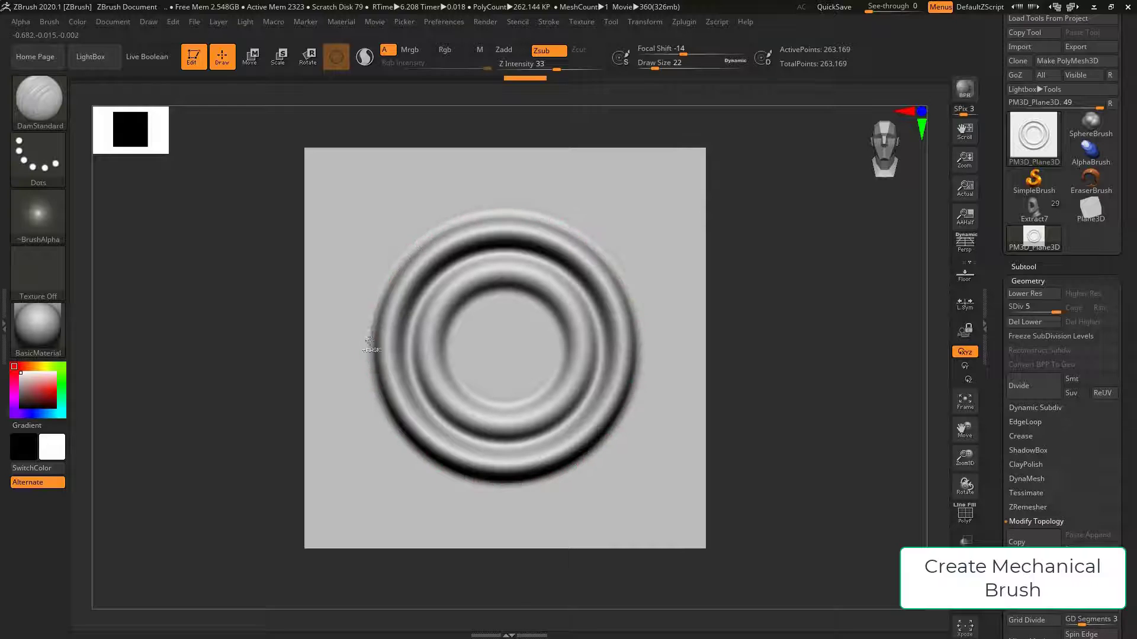
mouse_move(366, 320)
left_mouse_down()
mouse_move(363, 290)
mouse_move(357, 332)
mouse_move(382, 282)
left_mouse_up()
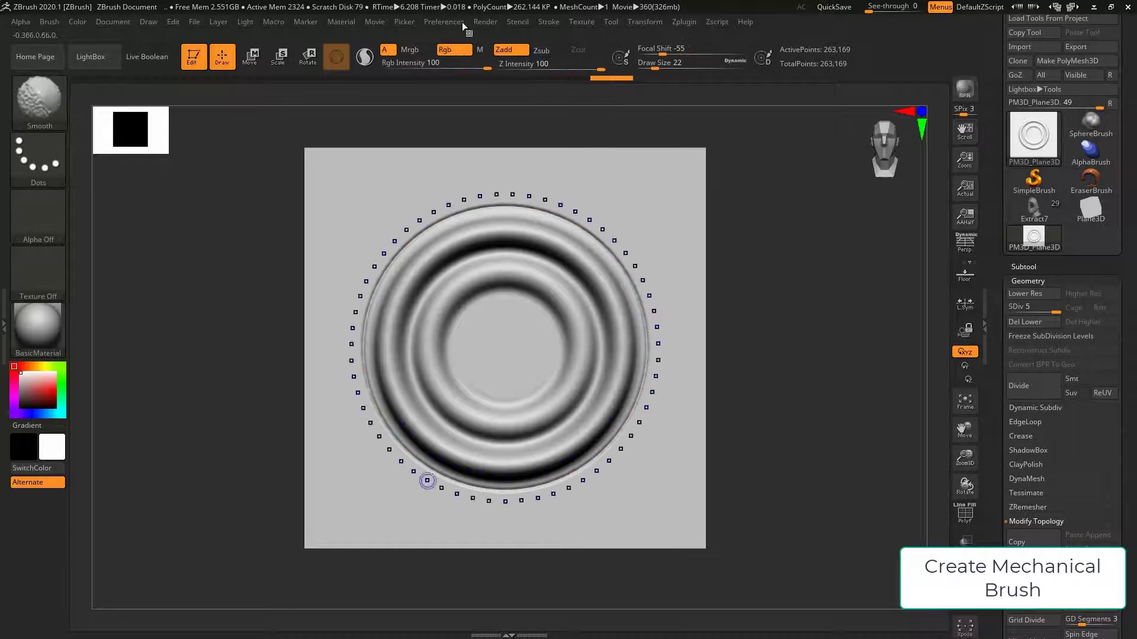
Step: Set Lazy Mouse LazyRadius to 8 and move the curve onto the inner ring
left_click(554, 24)
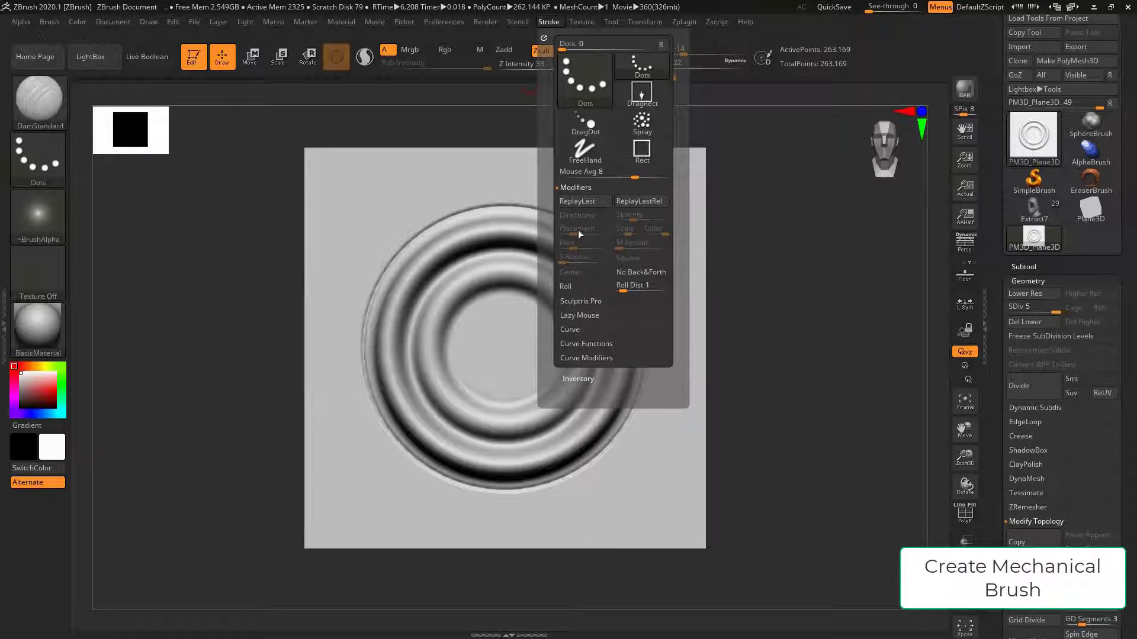
left_click(580, 315)
type("8")
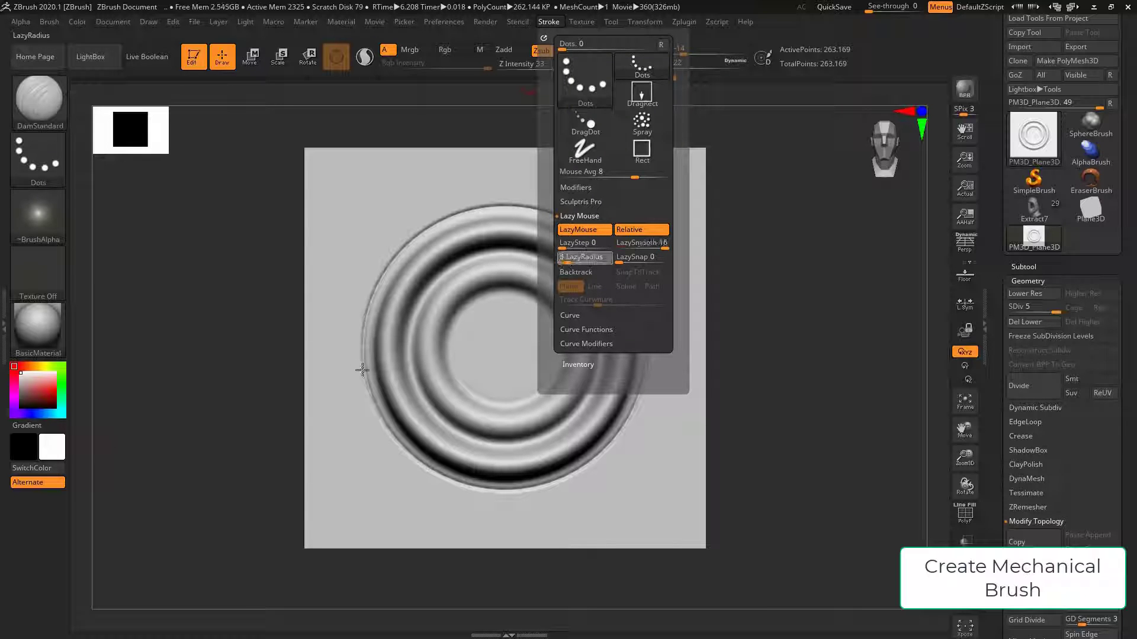
key("Return")
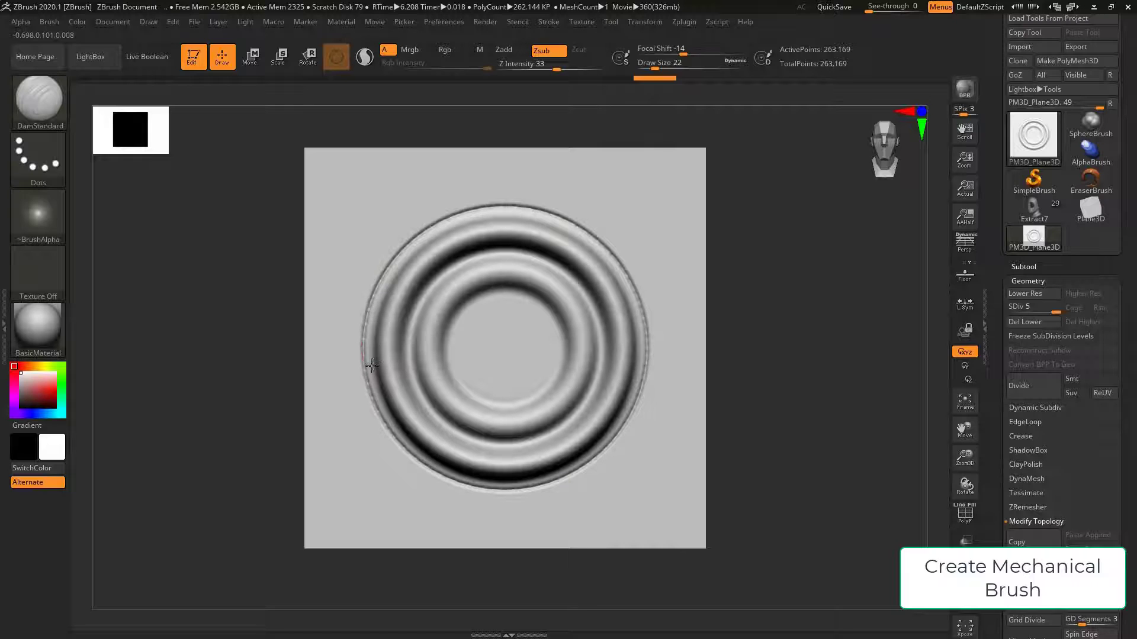
left_click_drag(371, 365, 403, 357)
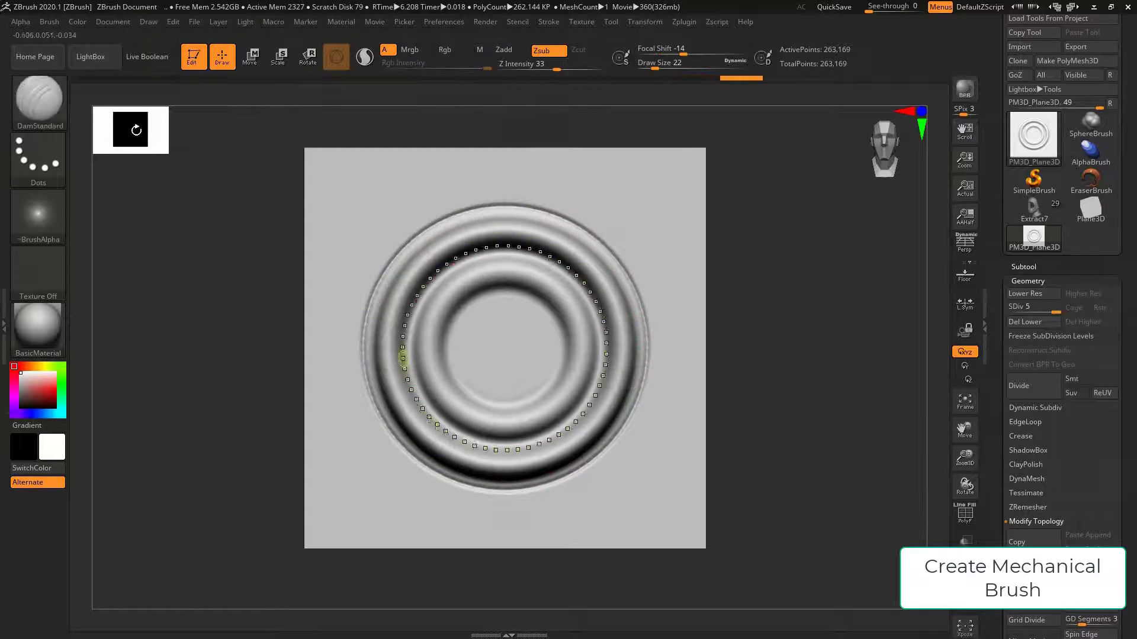
Step: Undo the last curve and pinch along the inner ring with the Pinch brush to sharpen its edge
key("ctrl+z")
key("b")
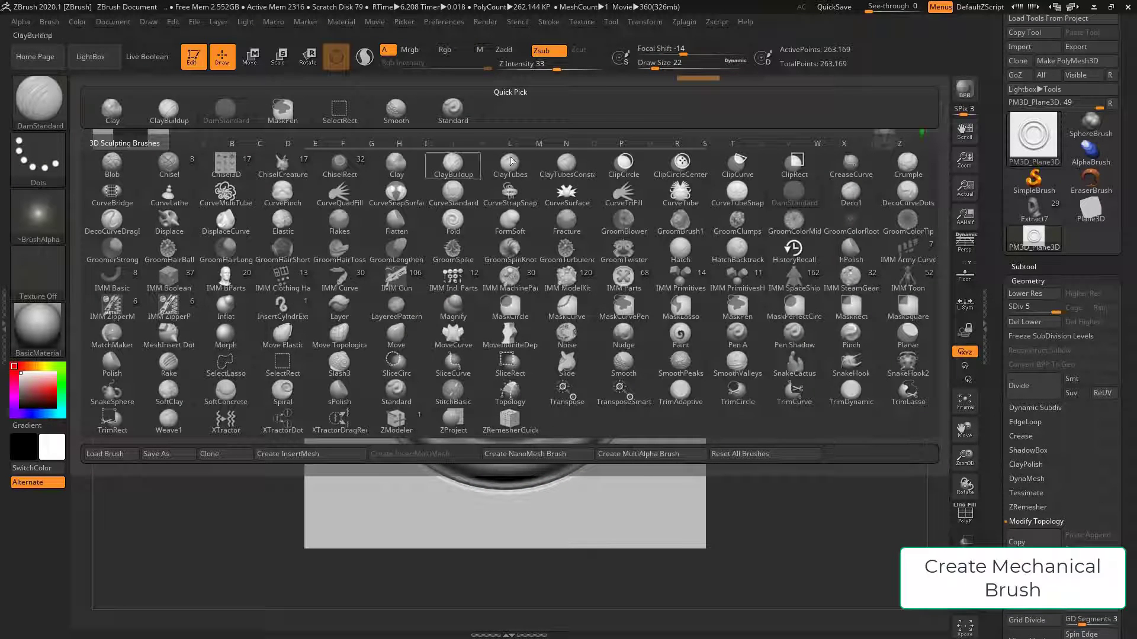
key("p")
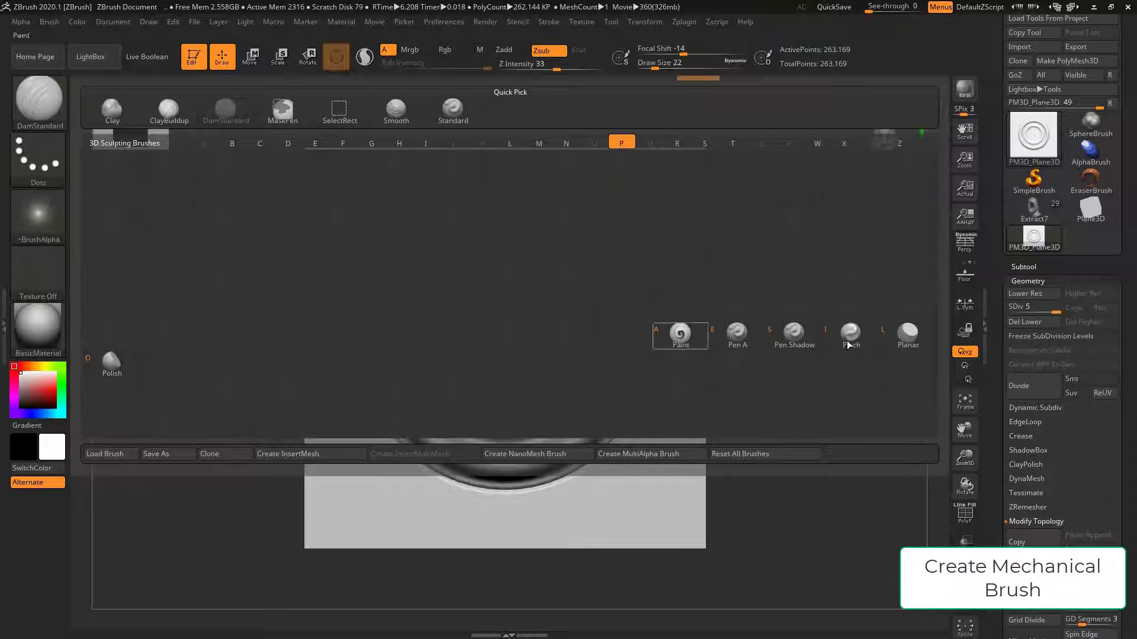
key("i")
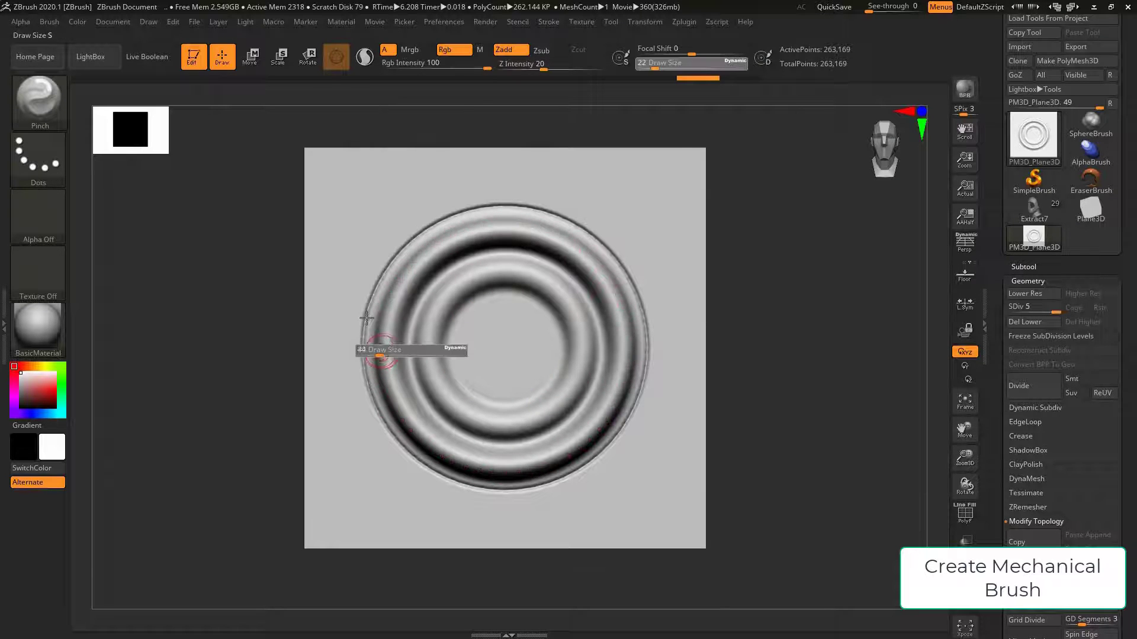
mouse_move(436, 279)
left_mouse_down()
mouse_move(467, 297)
mouse_move(503, 298)
mouse_move(471, 255)
mouse_move(413, 330)
left_mouse_up()
left_click(450, 276)
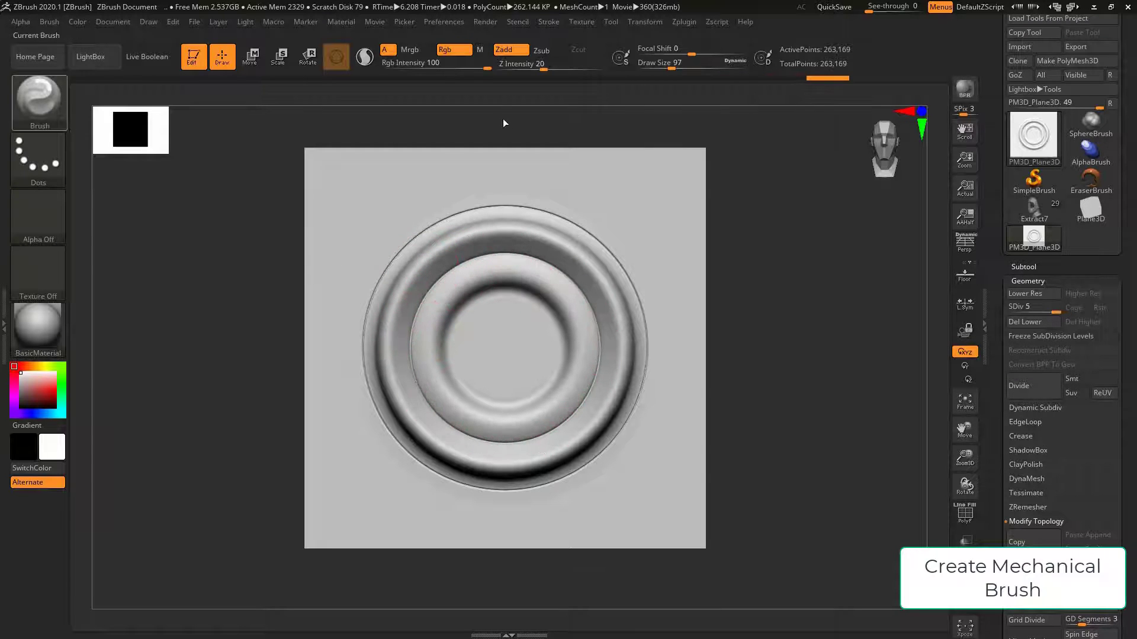
Step: With DamStandard, re-carve, deepen and smooth the inner groove along the curve
key("b")
key("d")
key("s")
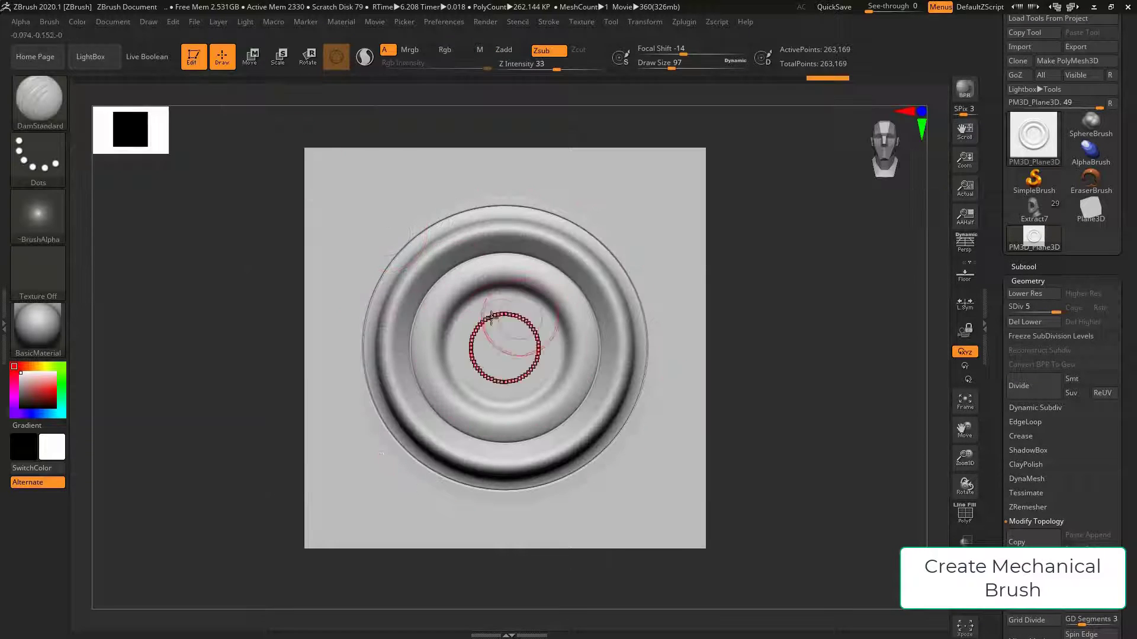
left_click(450, 321)
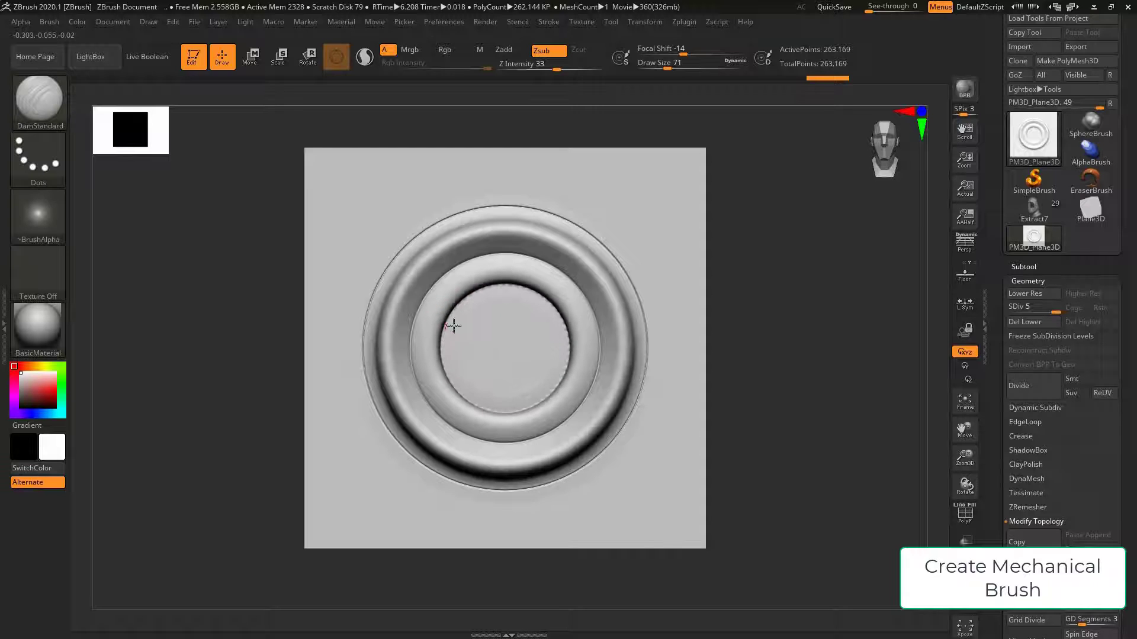
left_click(452, 320, "shift")
left_click(454, 319)
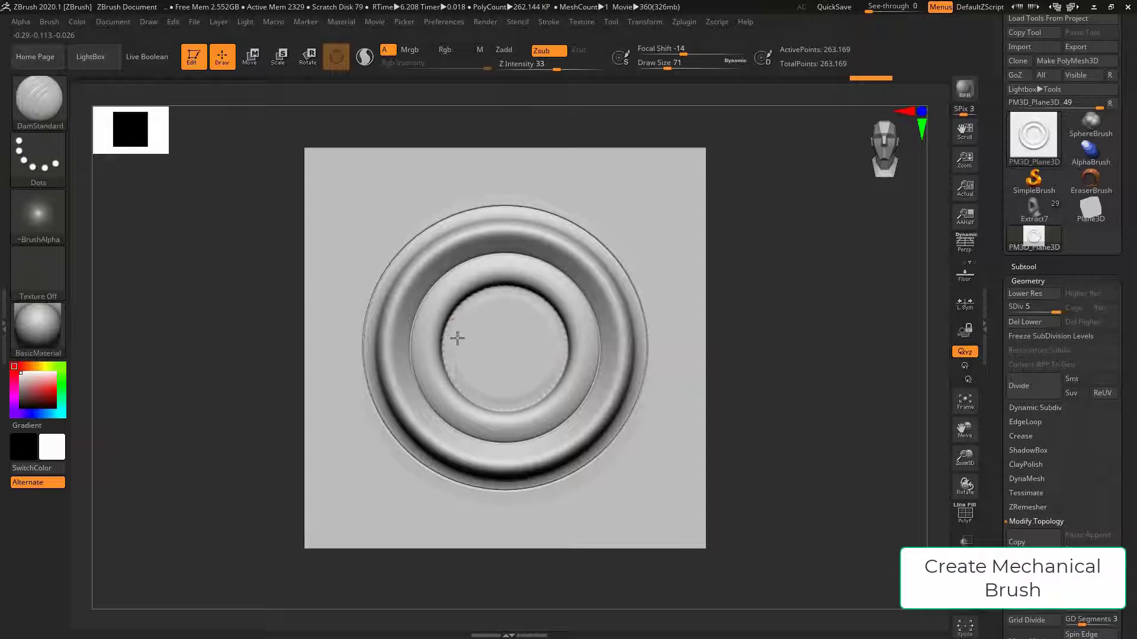
left_click(456, 373, "shift")
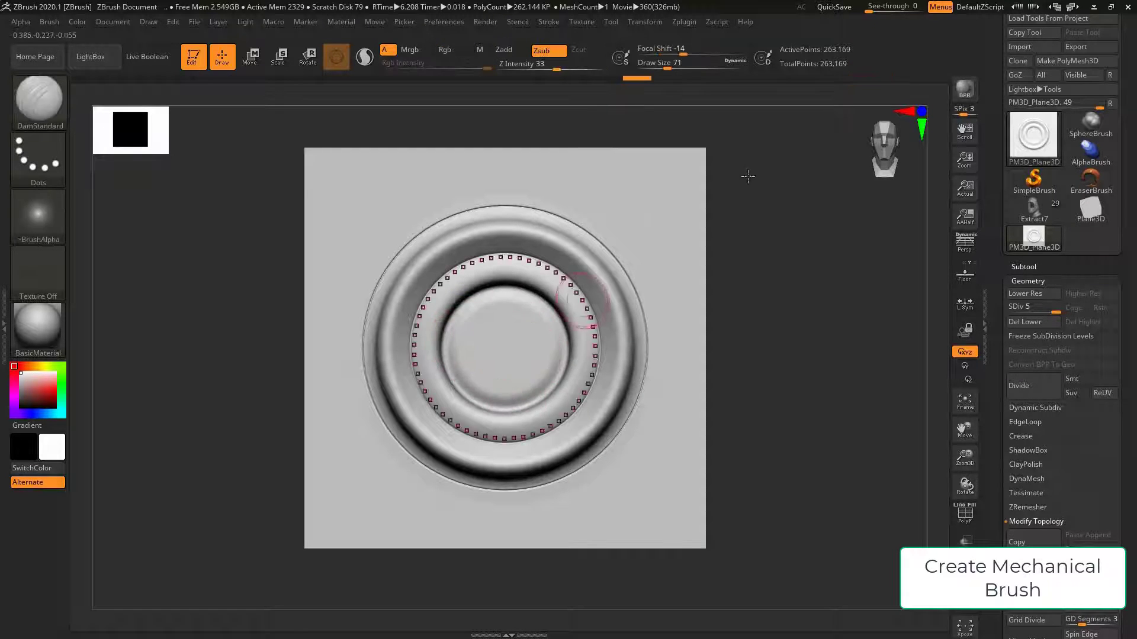
Step: Stamp a twisted rope pattern around the outer ring and set Draw Size to 22
mouse_move(744, 172)
left_mouse_down()
mouse_move(634, 327)
mouse_move(639, 264)
left_mouse_up()
key("s")
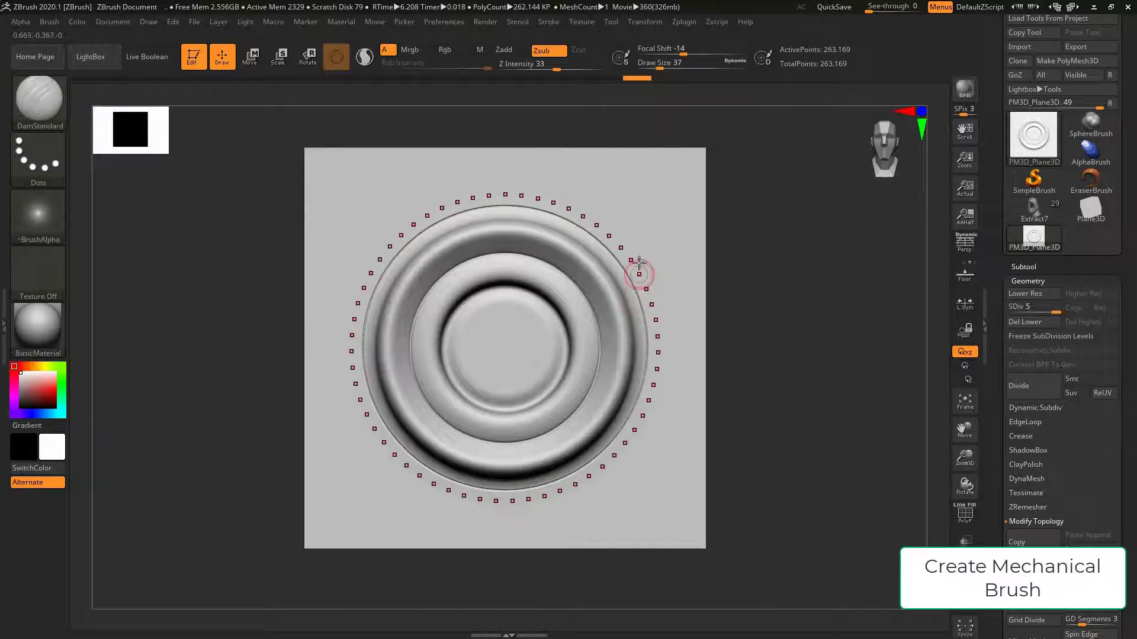
left_click(639, 253)
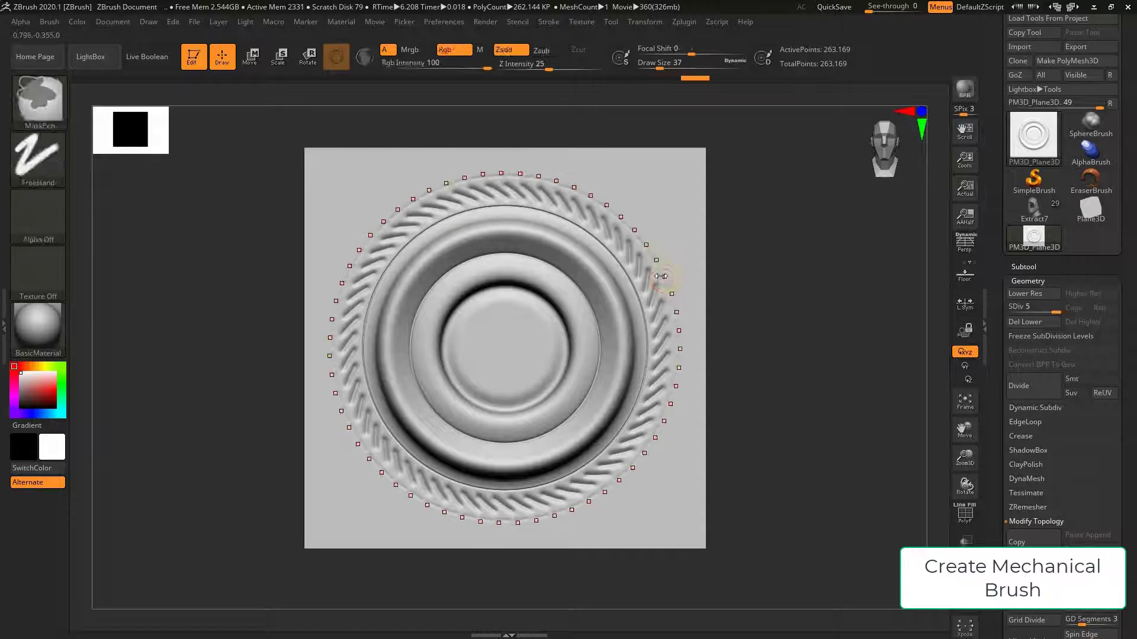
type("s22")
key("Return")
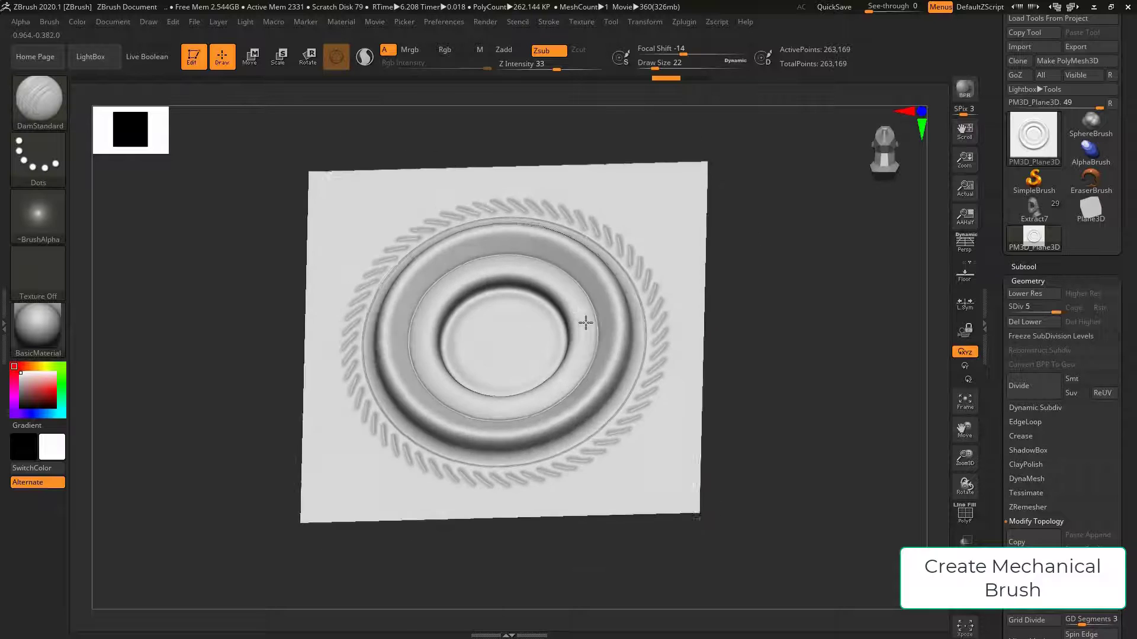
left_click(591, 318)
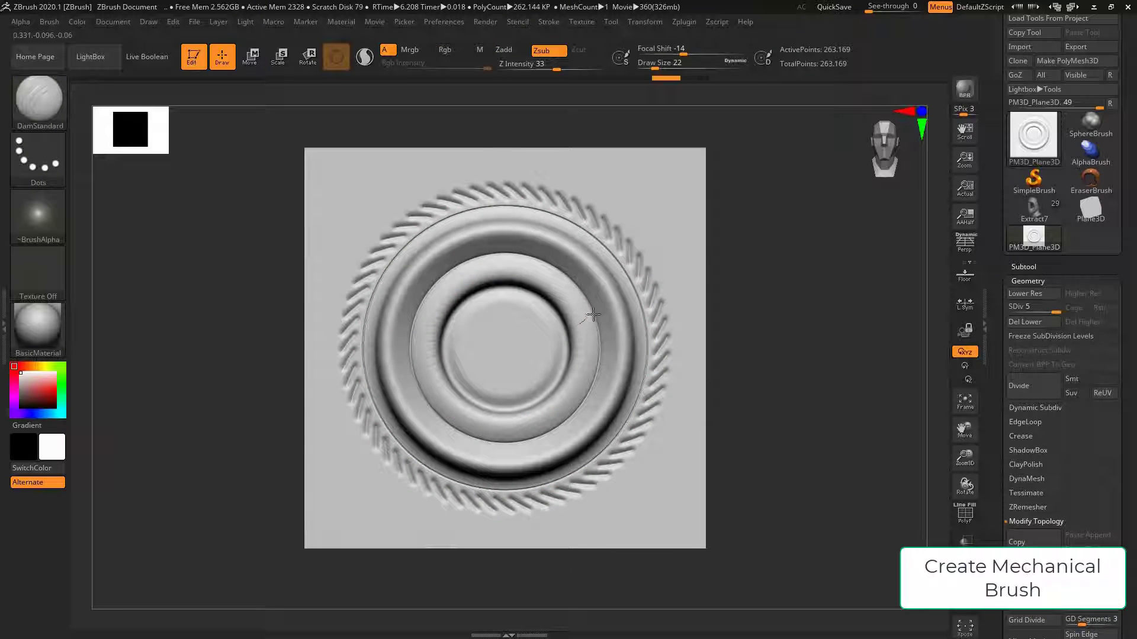
Step: Try several curve-stroke details on the inner ring, keeping the evenly spaced ribbed flutes
left_click(570, 342)
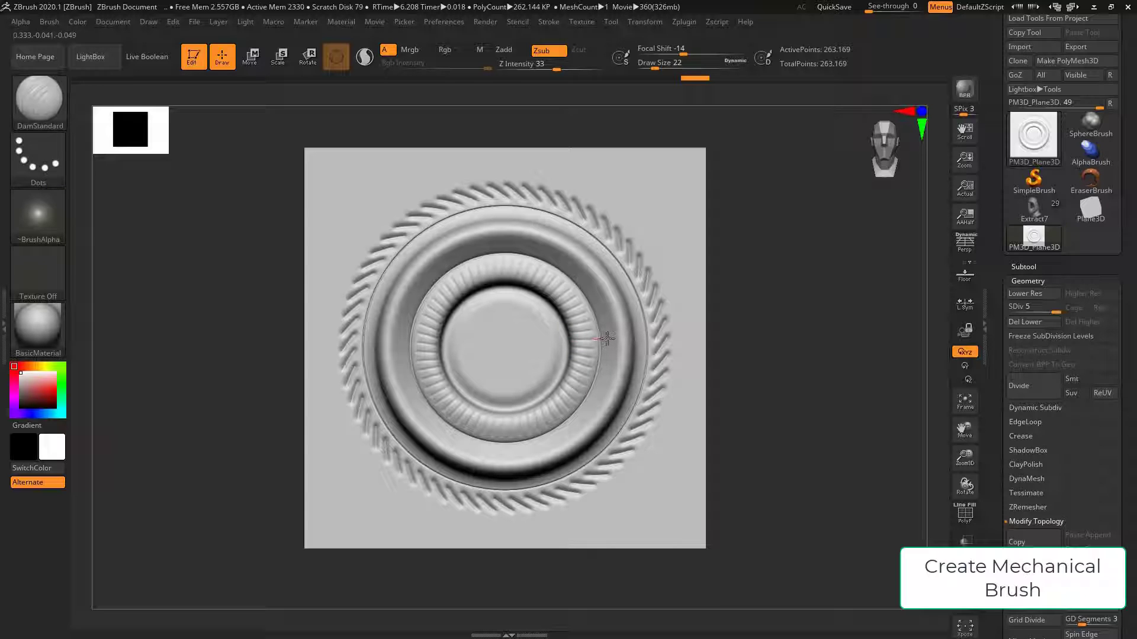
key("ctrl+z")
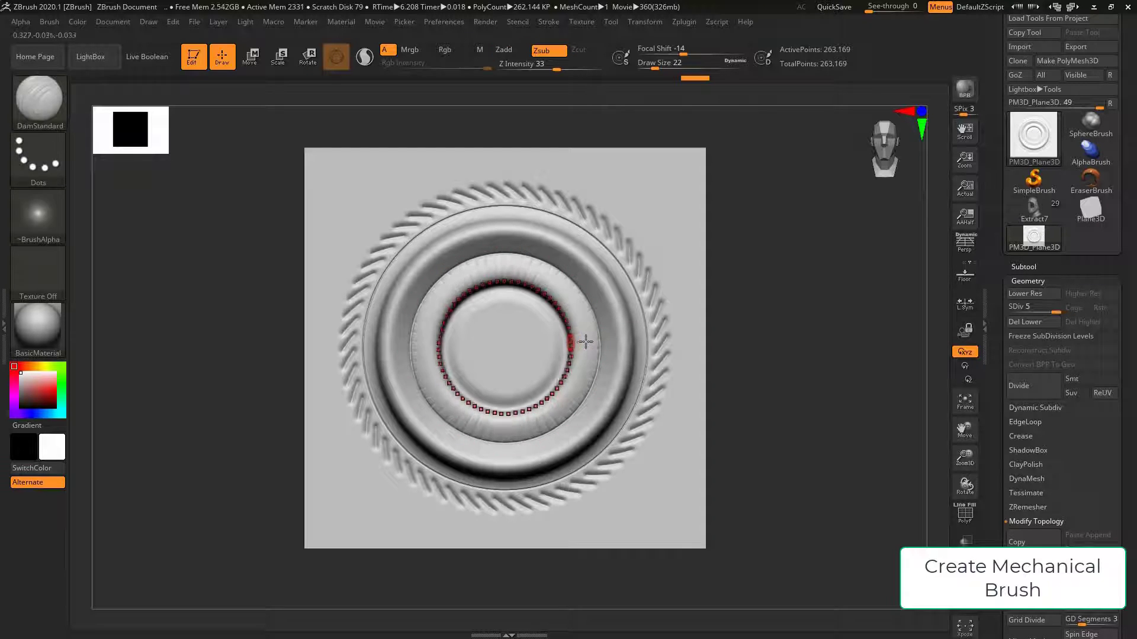
left_click(599, 341)
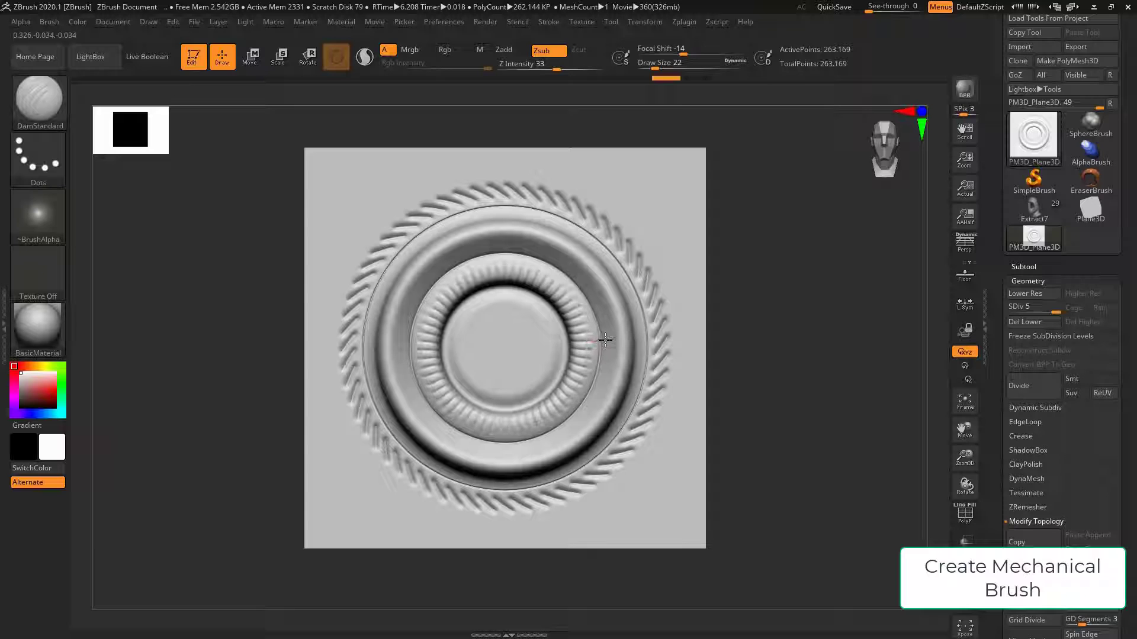
key("ctrl+z")
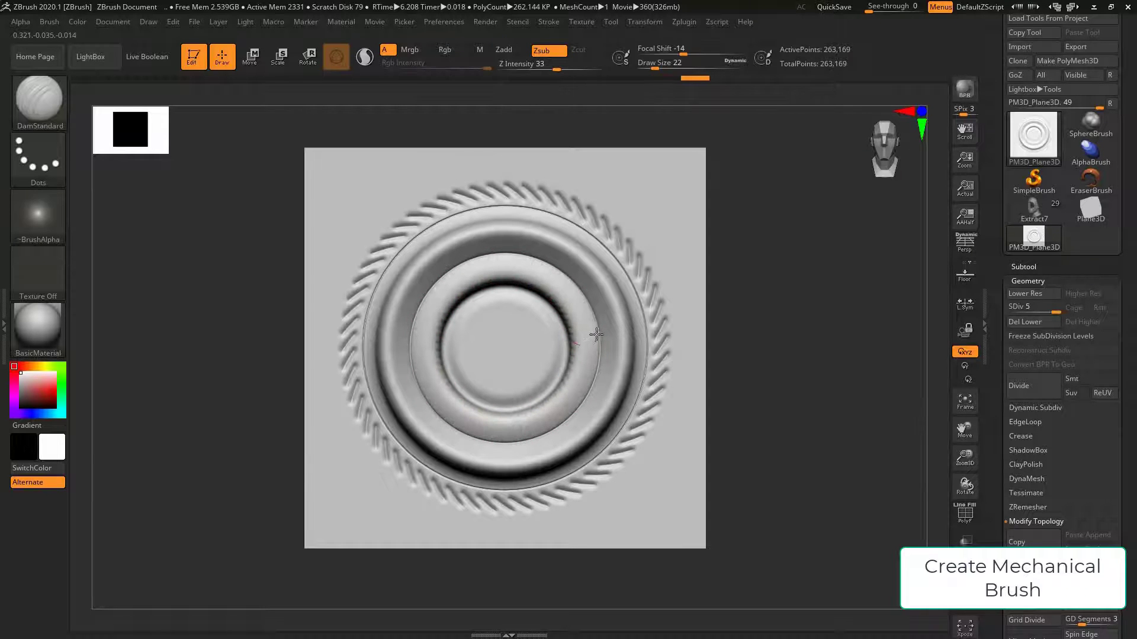
left_click(596, 335)
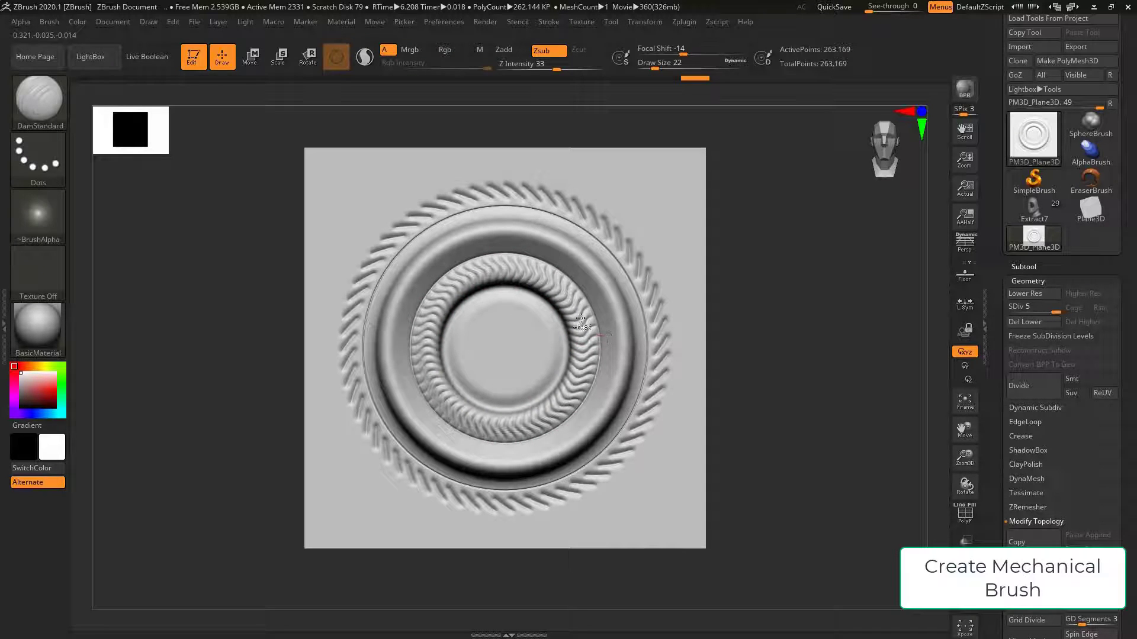
key("ctrl+z")
left_click(598, 336)
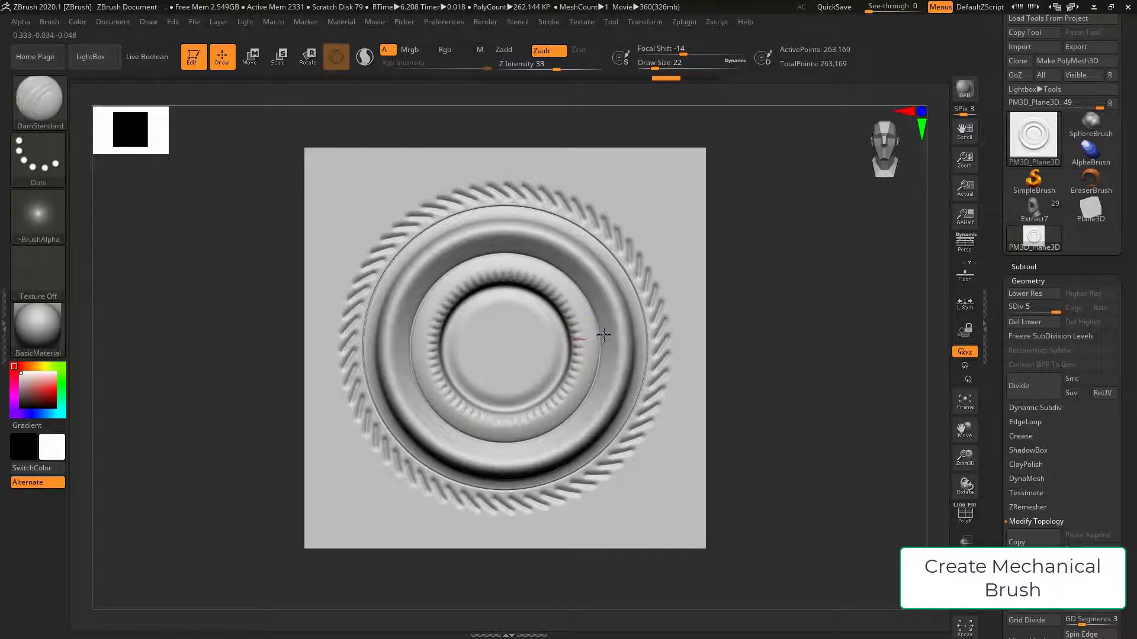
mouse_move(766, 223)
left_mouse_down()
mouse_move(855, 317)
mouse_move(757, 219)
left_mouse_up()
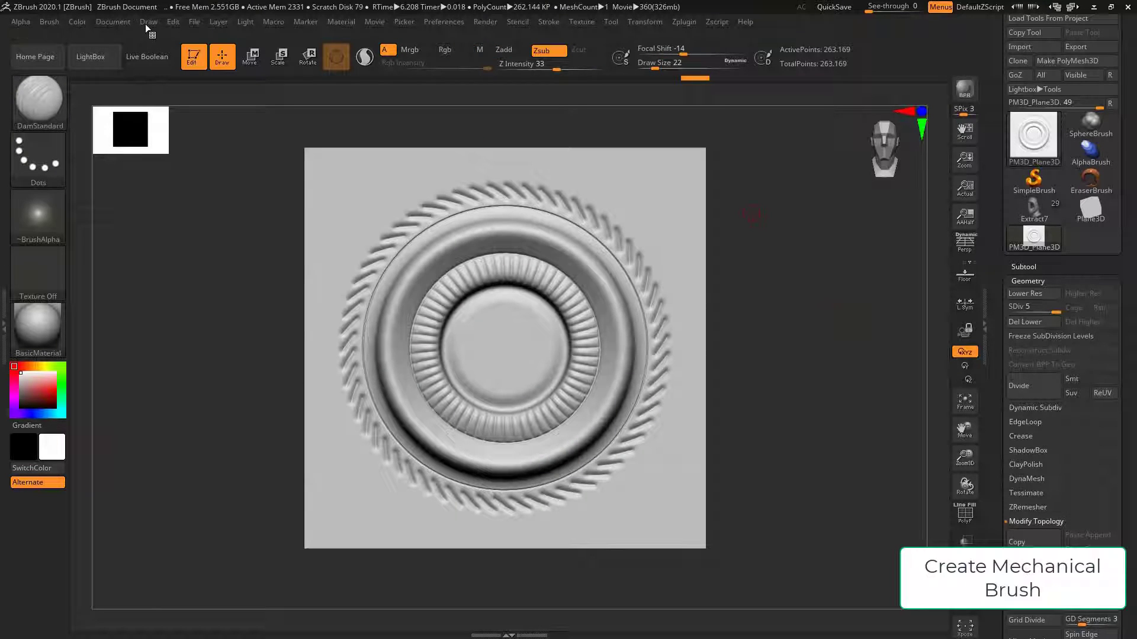
Step: Resize the document to a 512 by 512 square with Pro turned off
left_click(148, 23)
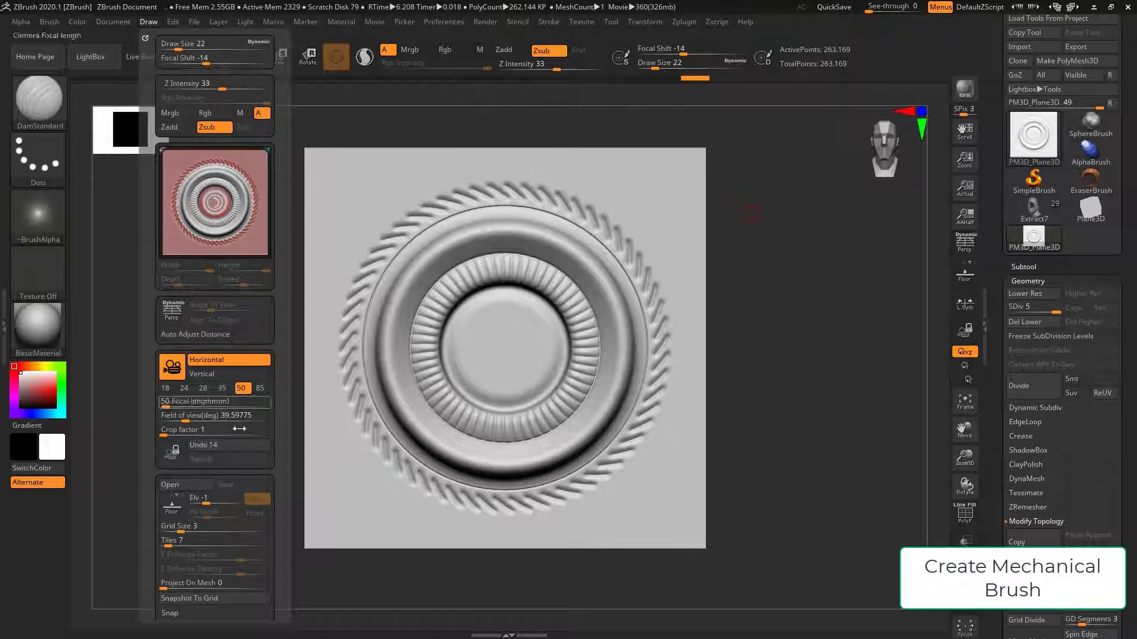
left_click(112, 24)
left_click(77, 22)
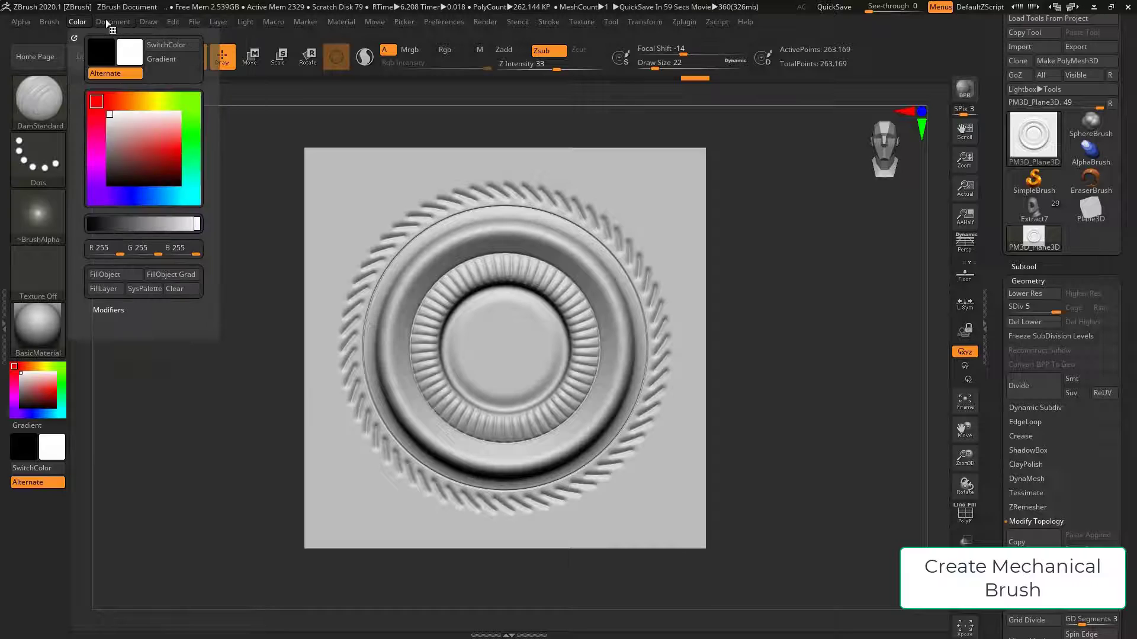
left_click(106, 20)
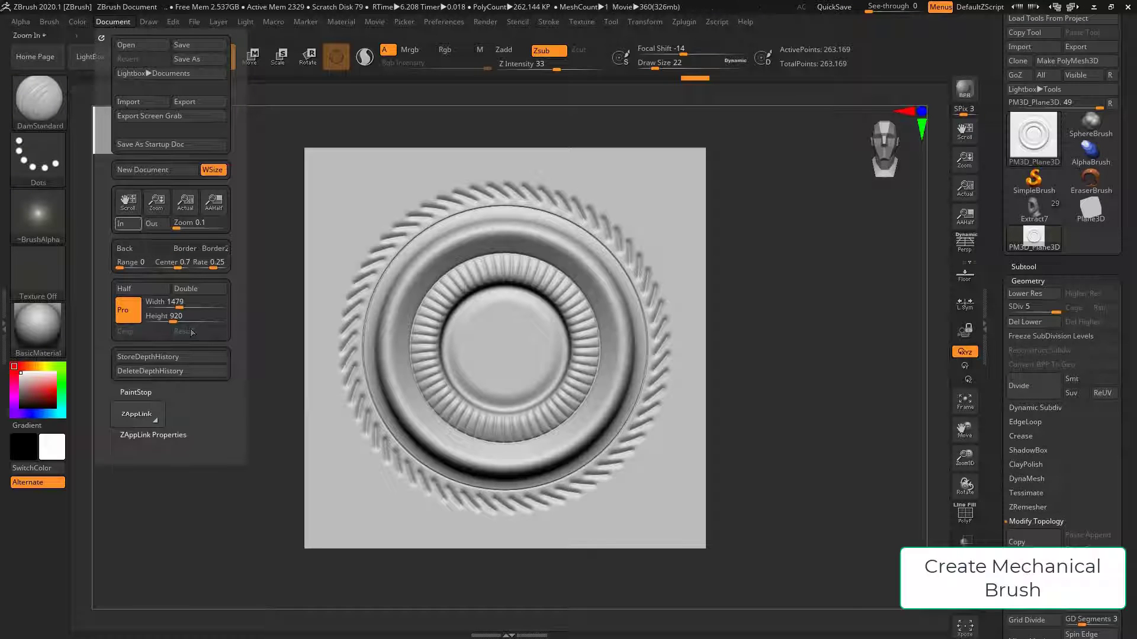
left_click(127, 310)
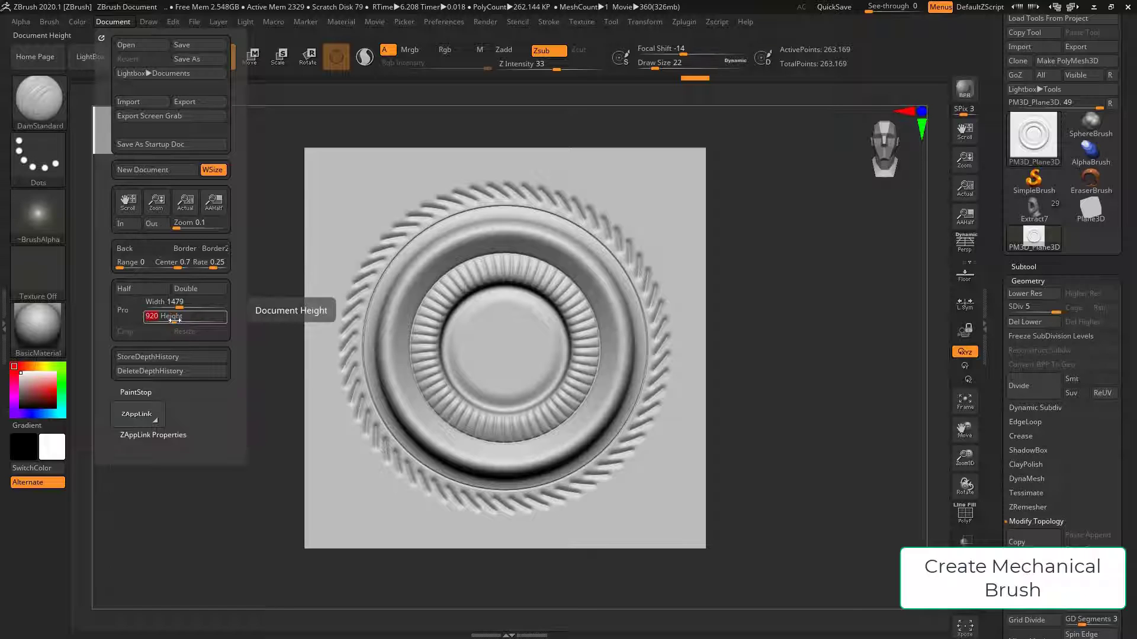
type("51")
left_click(175, 302)
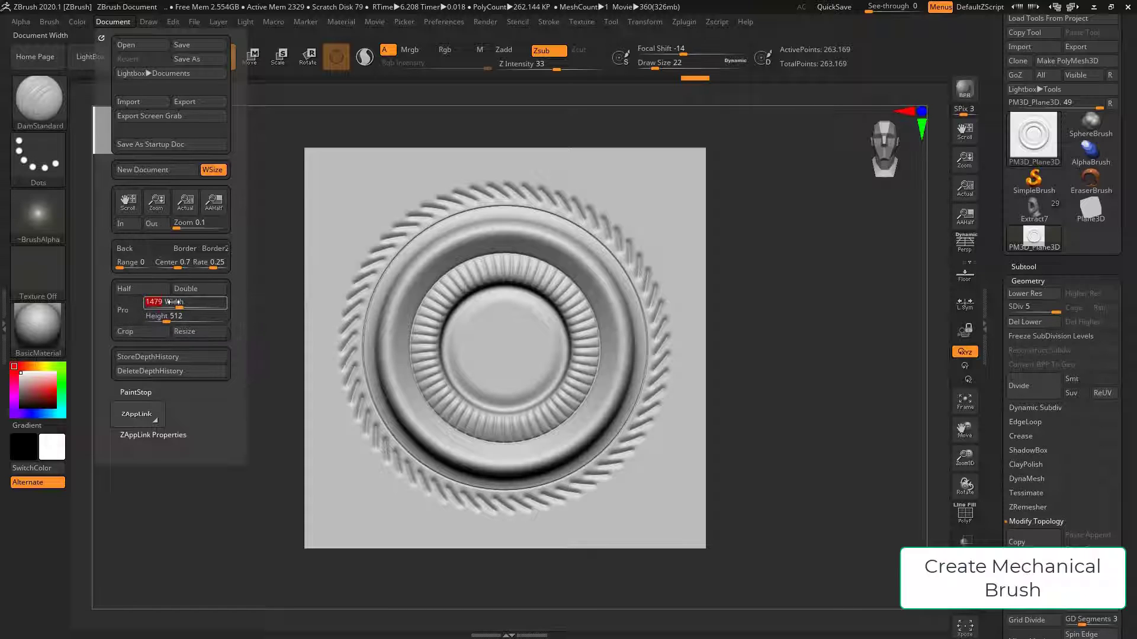
type("512")
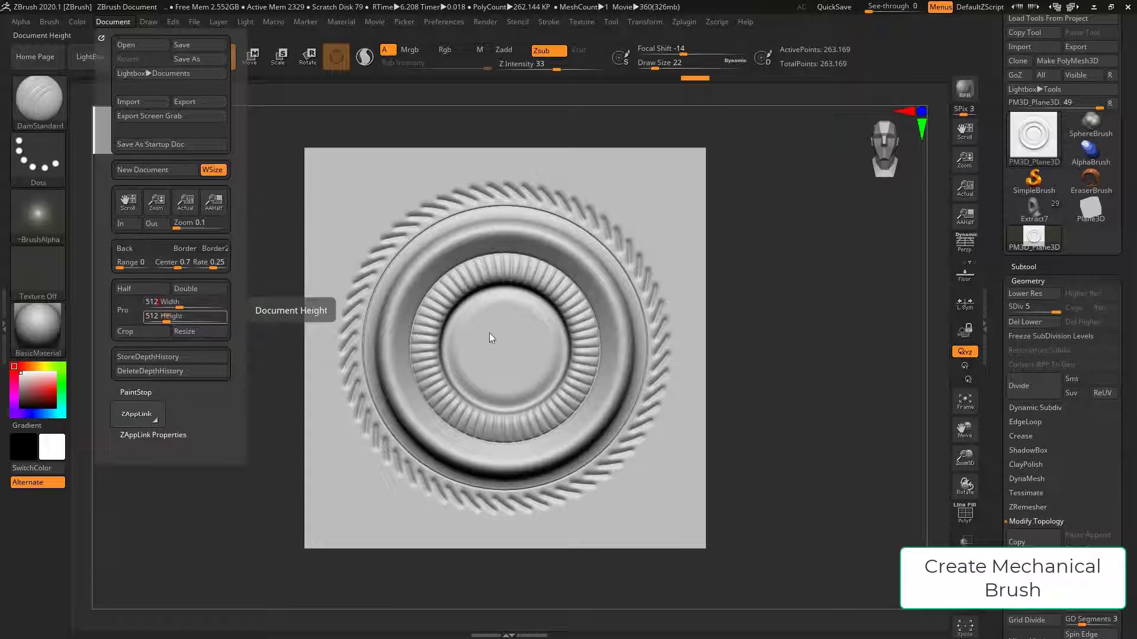
key("Return")
left_click(185, 332)
left_click(591, 353)
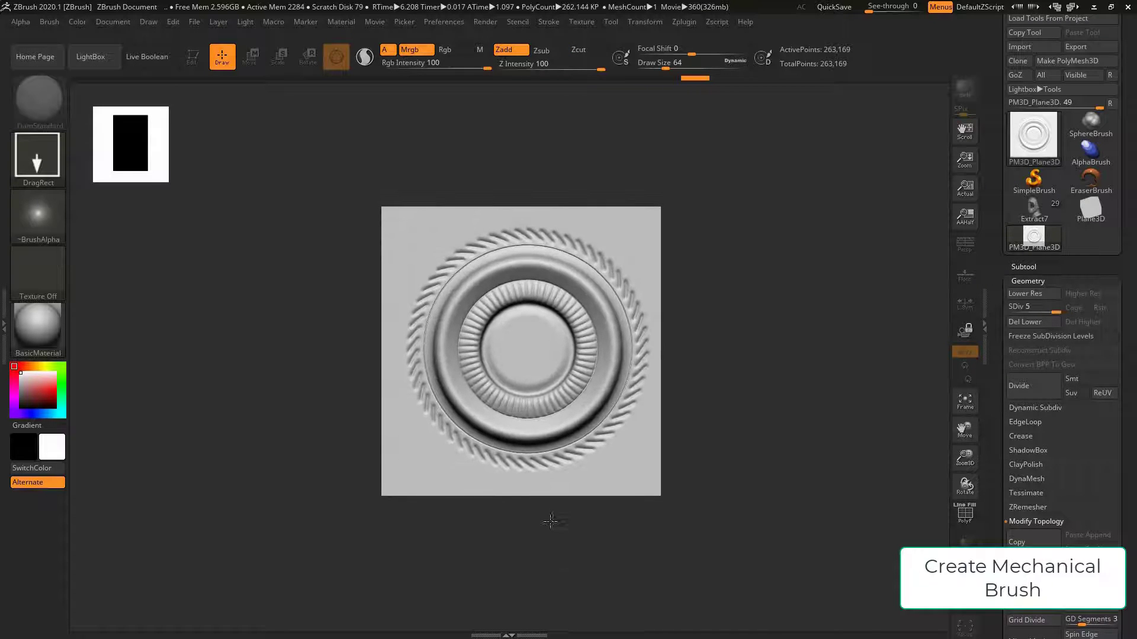
Step: Raise the background Range to darken the gradient, then return the plane to Edit mode front view
left_click(126, 23)
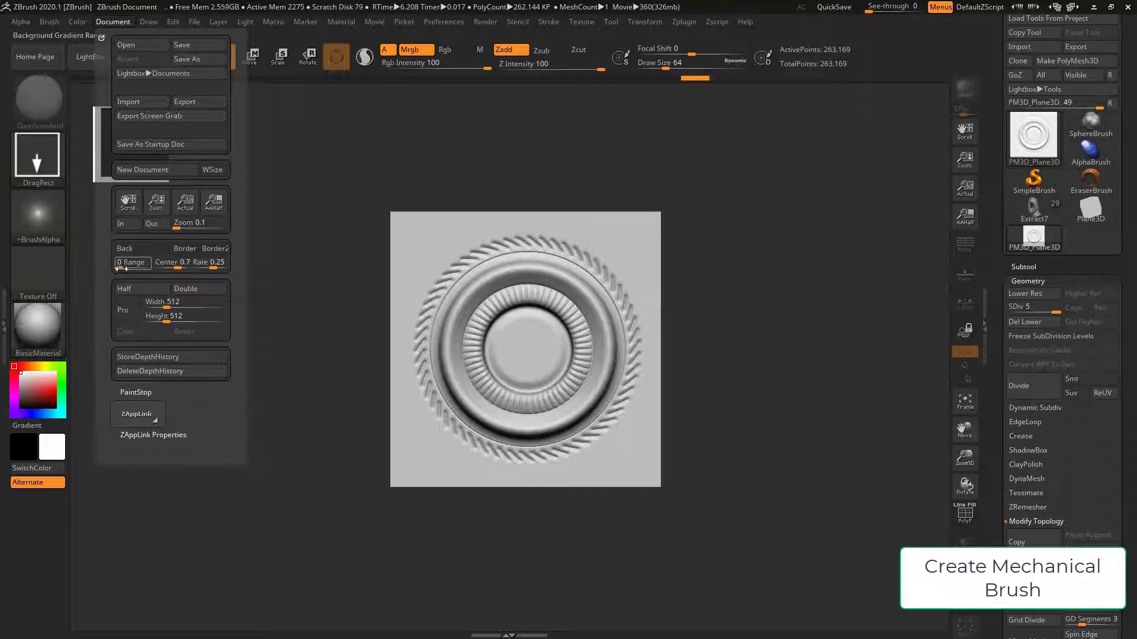
left_click_drag(123, 268, 467, 268)
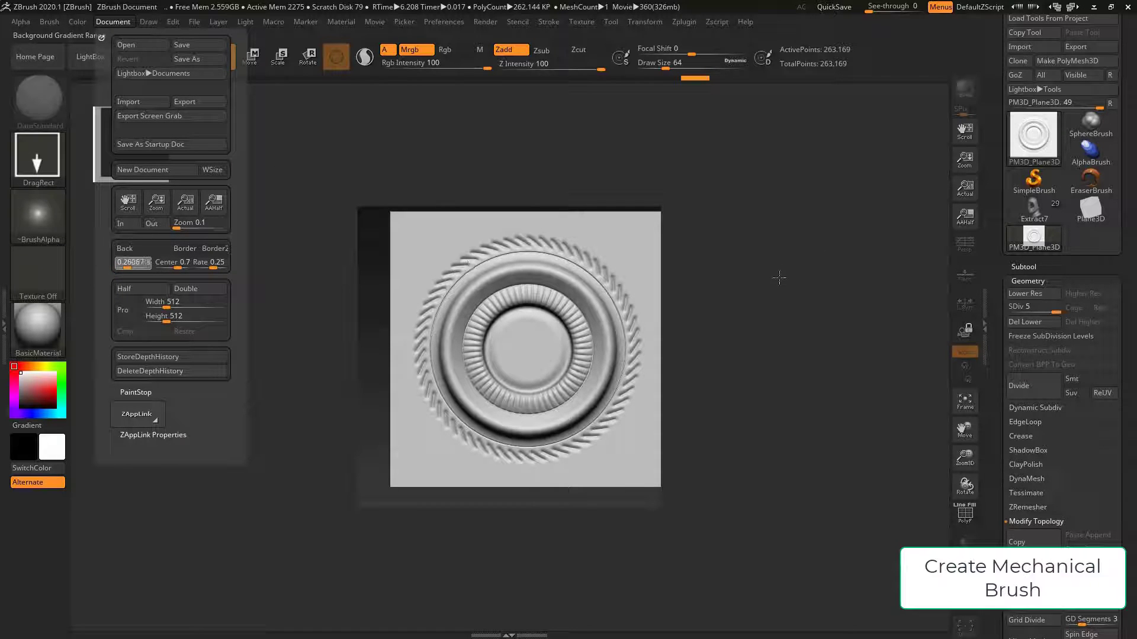
left_click_drag(779, 278, 772, 306)
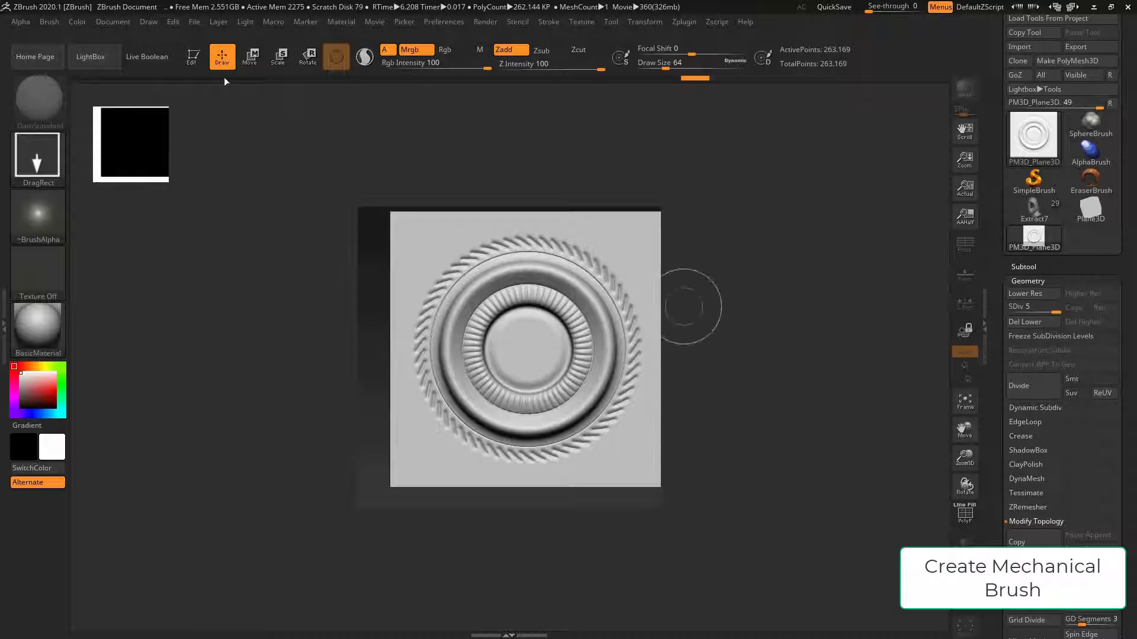
key("t")
mouse_move(345, 168)
left_mouse_down("shift")
mouse_move(921, 456)
mouse_move(806, 419)
left_mouse_up("shift")
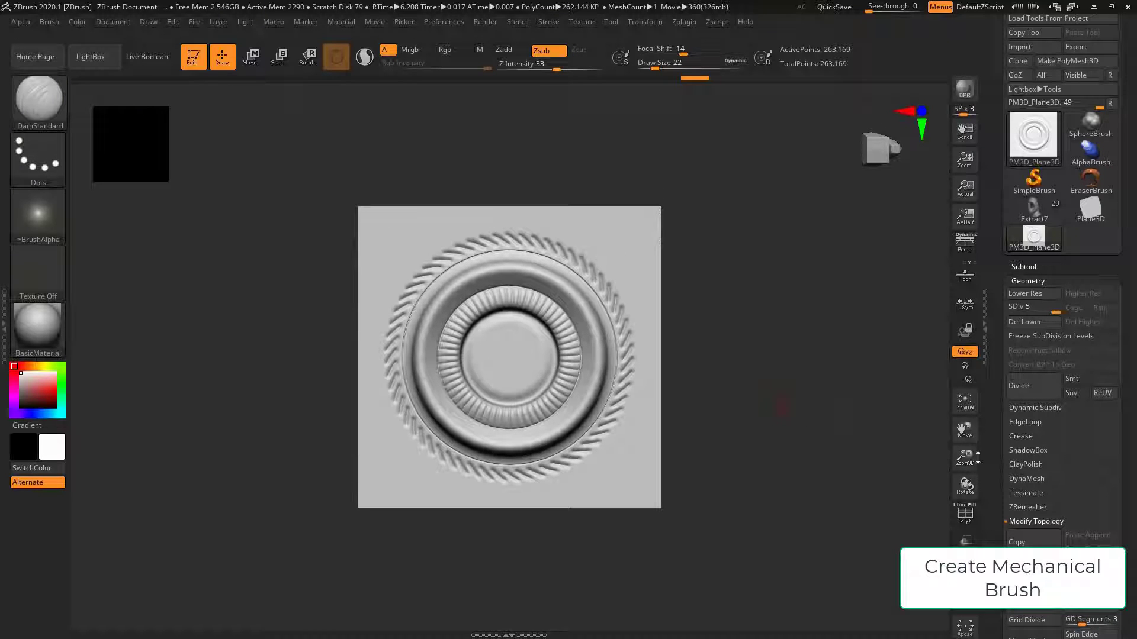
Step: Zoom the ornament to fill the square and capture it with GrabDoc as alpha ZGrab01
left_click_drag(977, 461, 855, 437)
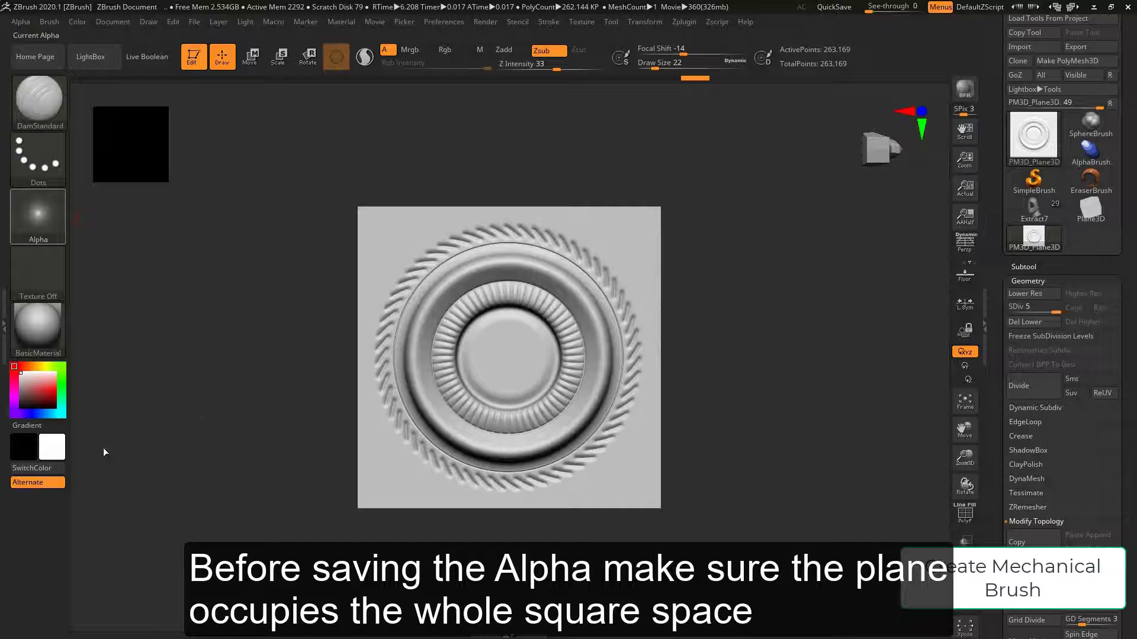
key("alt+a")
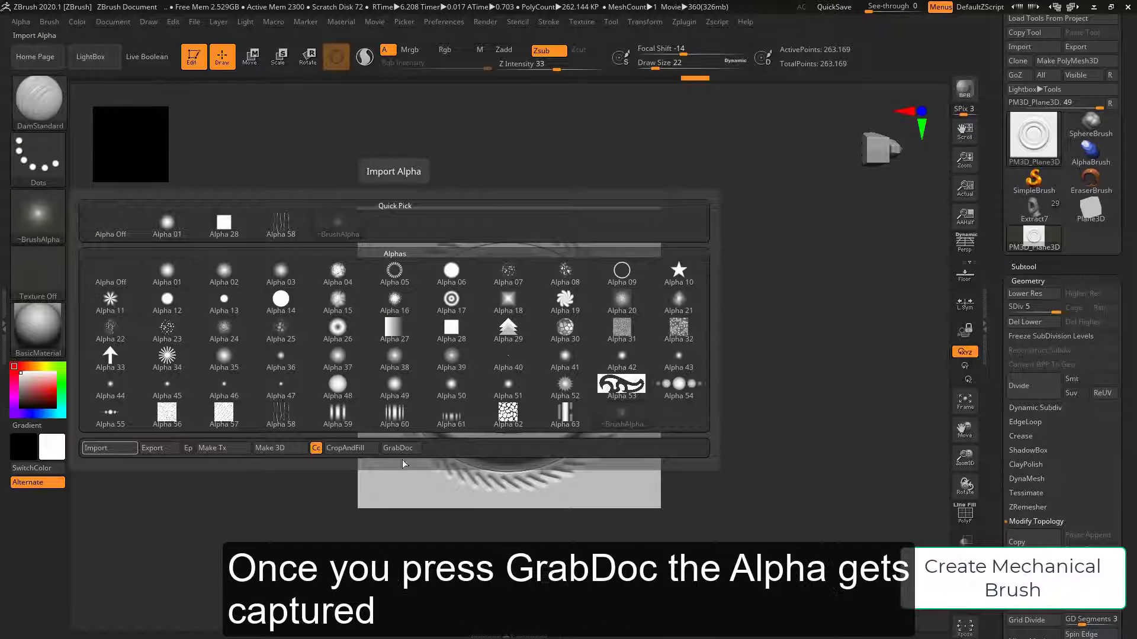
left_click(397, 448)
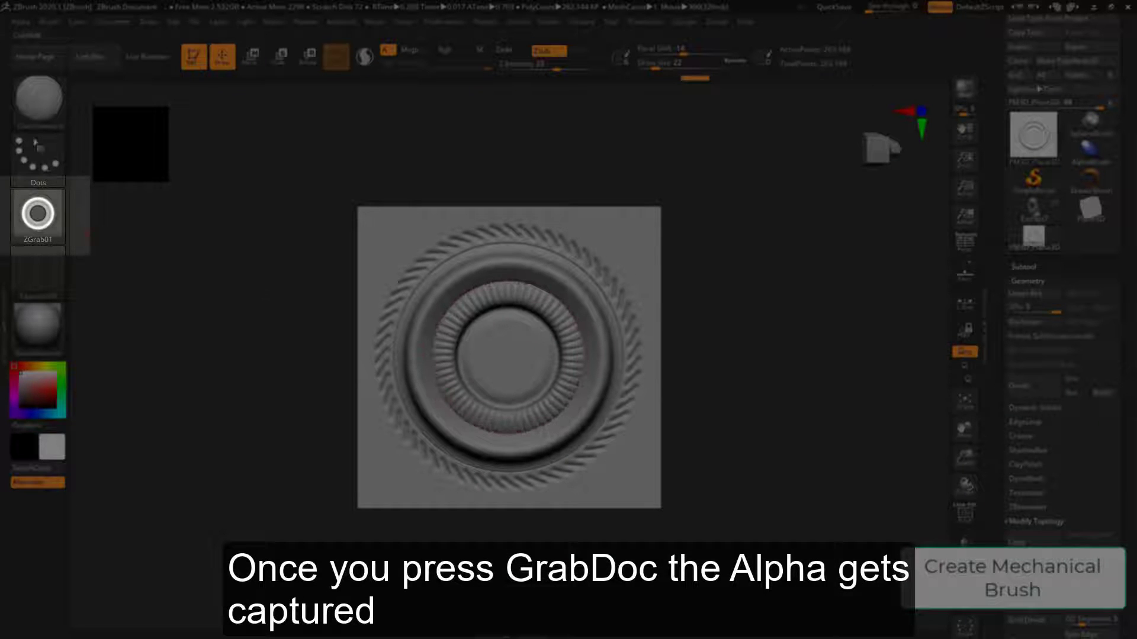
left_click(1033, 135)
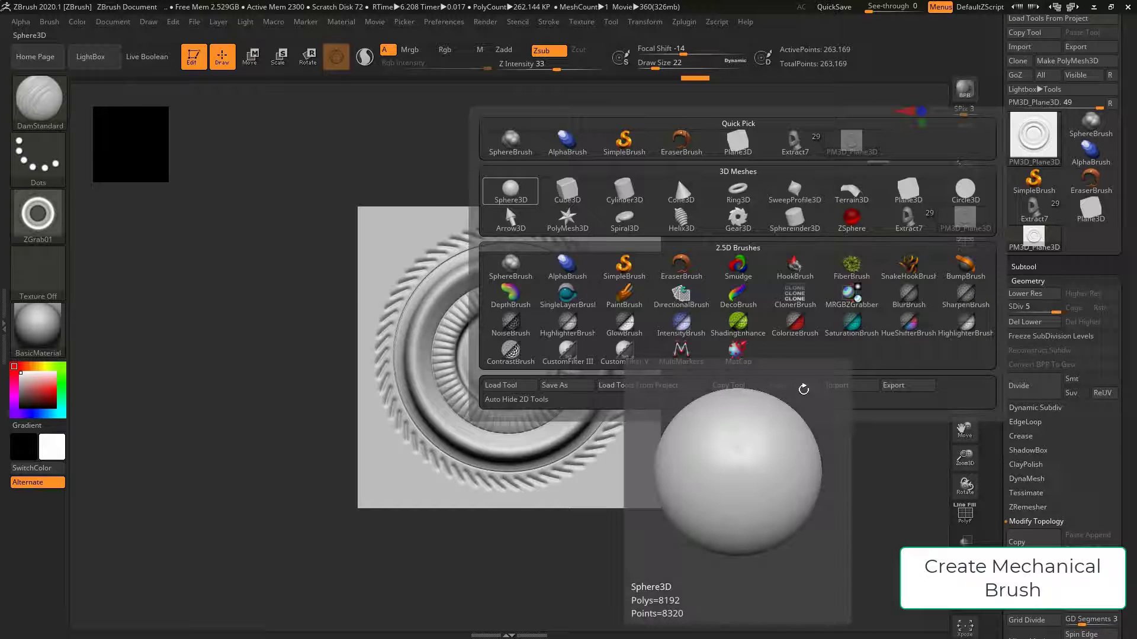
Step: Swap to a subdivided sphere mesh and load the Standard brush with the ZGrab01 alpha
left_click(511, 190)
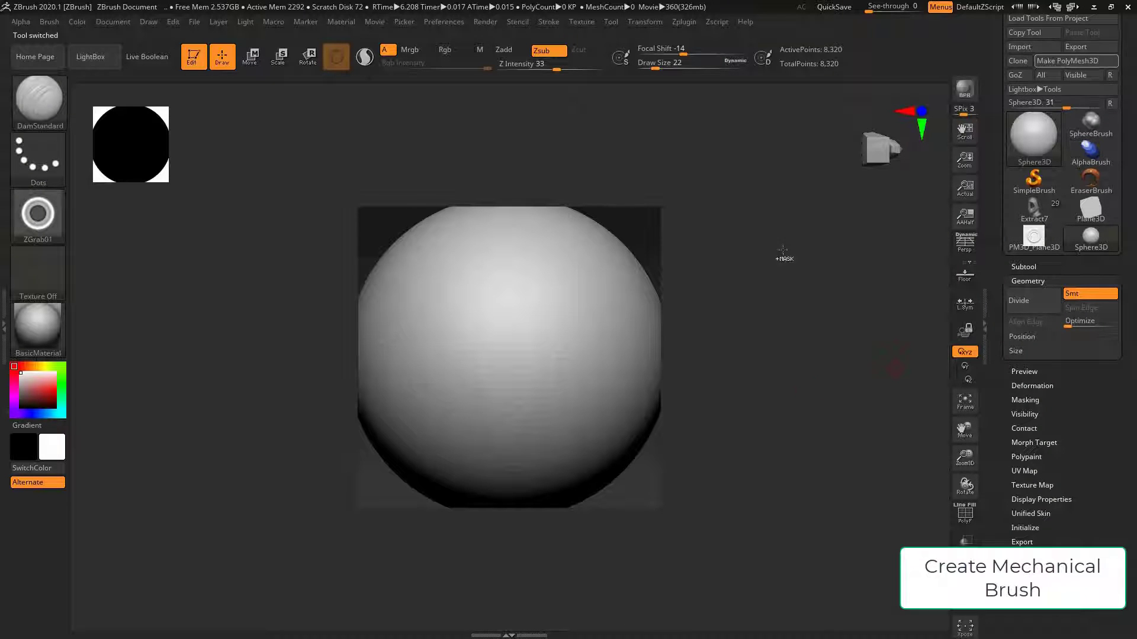
key("ctrl+d")
key("ctrl+d")
key("ctrl+d")
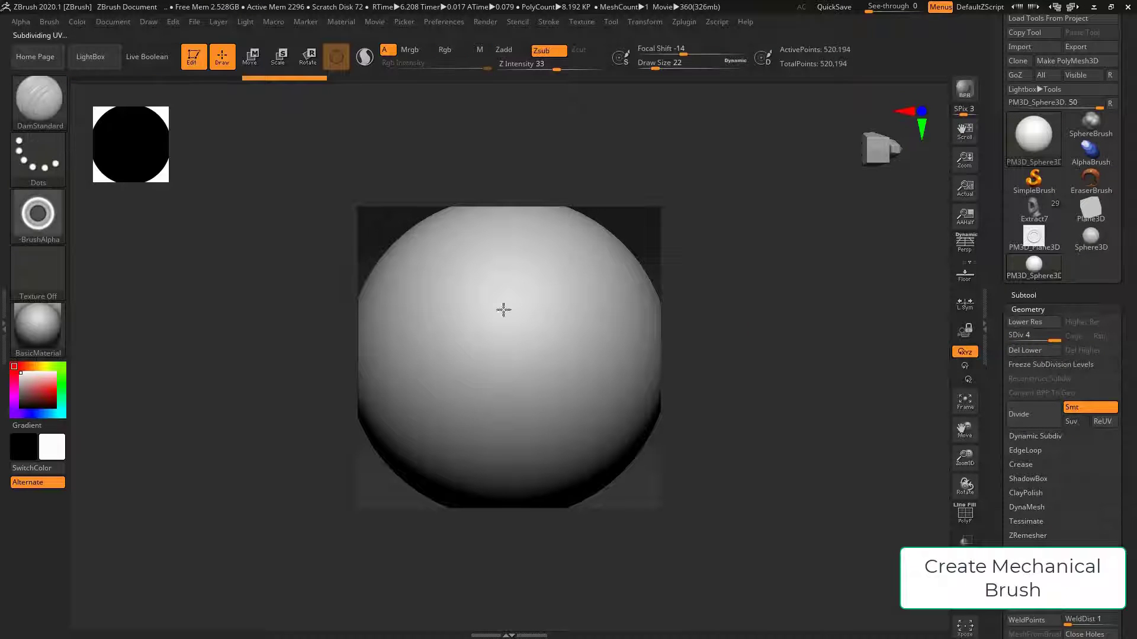
key("b")
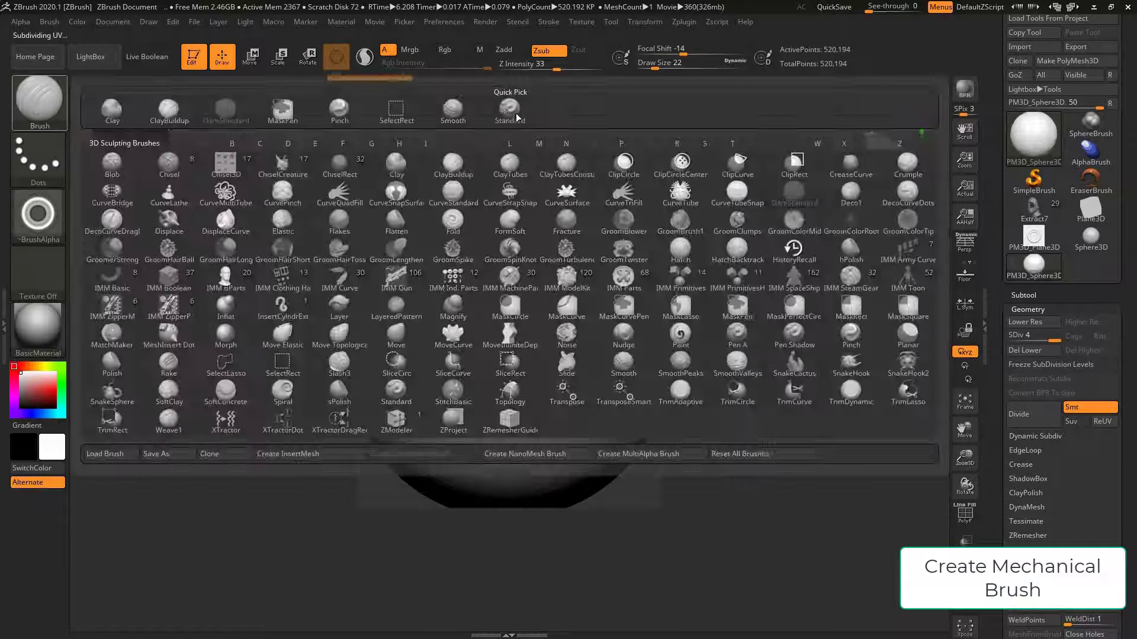
key("s")
key("t")
key("alt+a")
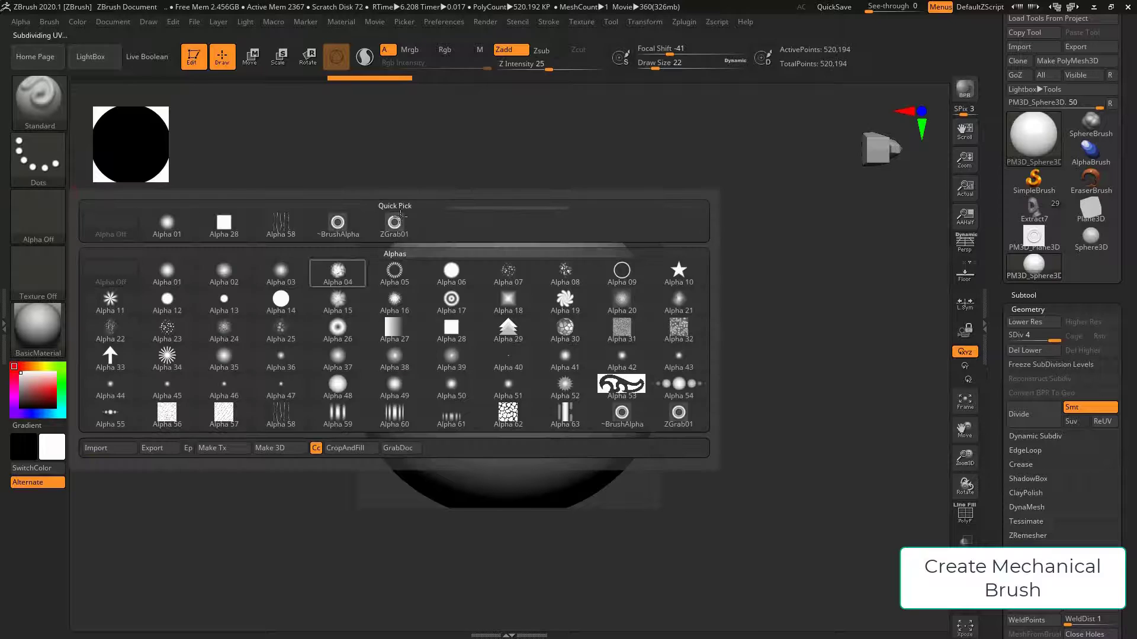
left_click(394, 224)
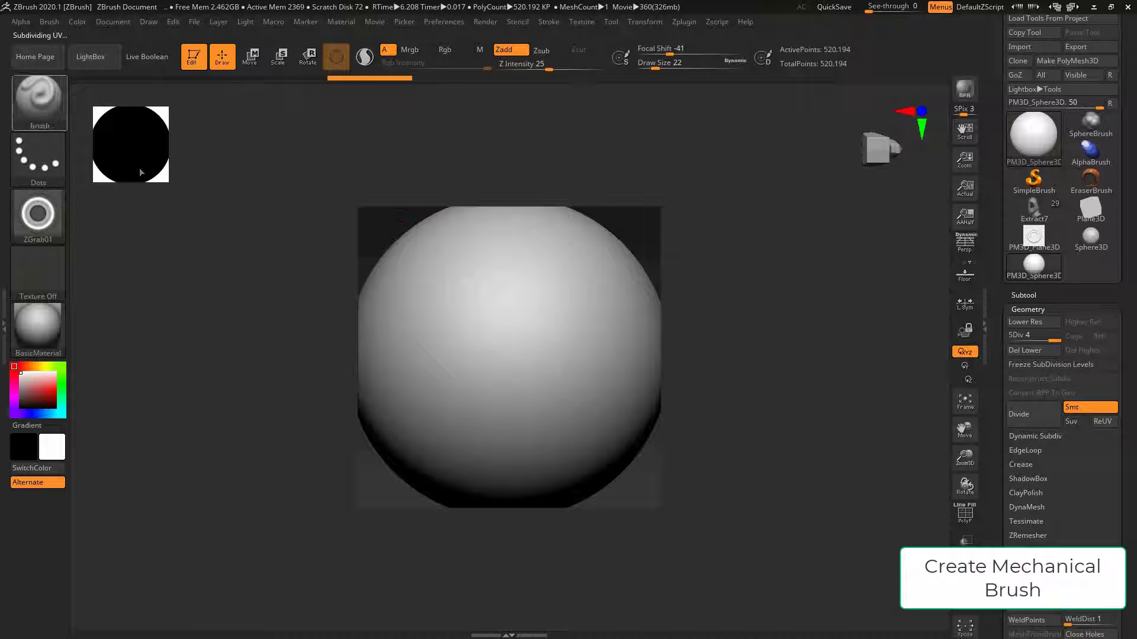
left_click(38, 159)
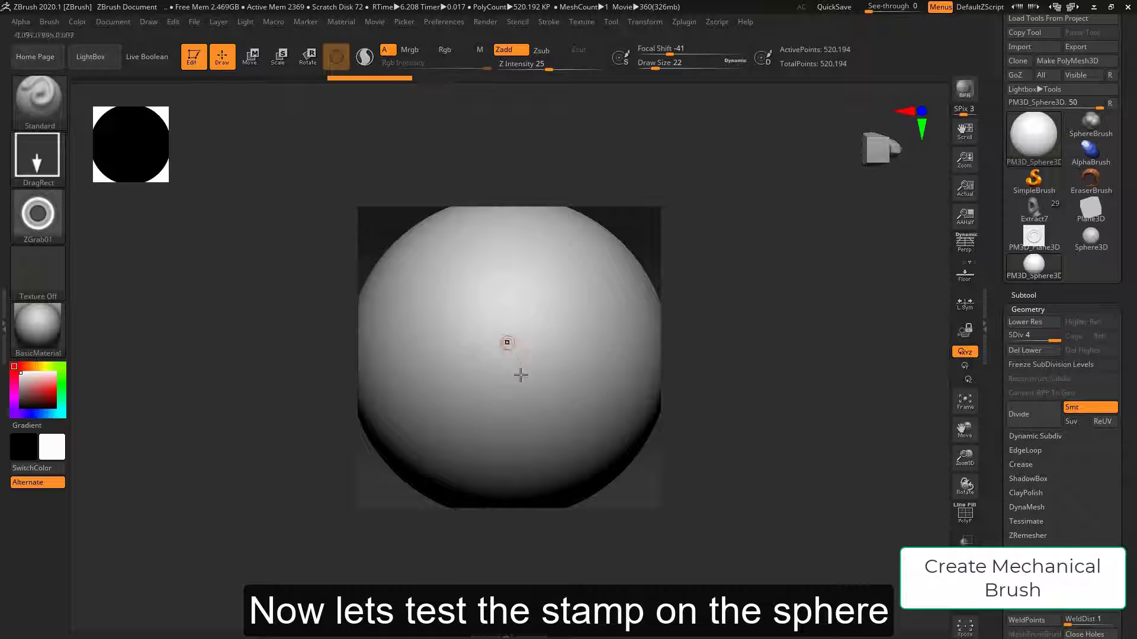
Step: DragRect-stamp the ZGrab01 ring onto the sphere's front at Z Intensity 55, redoing the first try
left_click_drag(525, 426, 558, 395)
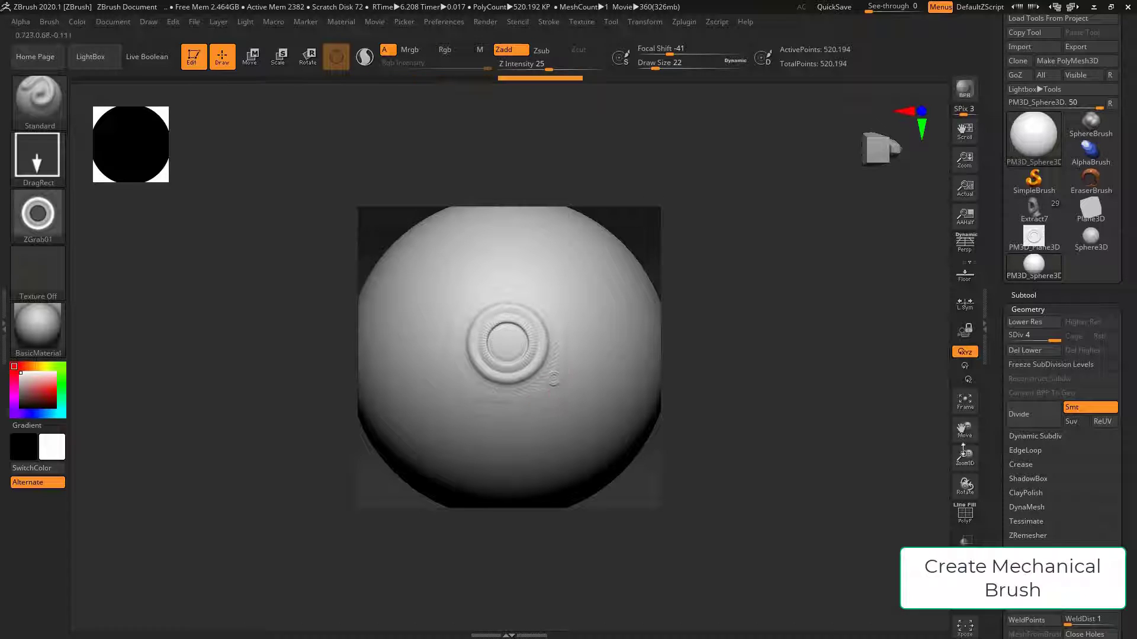
right_click_drag(781, 393, 740, 318, "ctrl")
left_click_drag(741, 319, 710, 308)
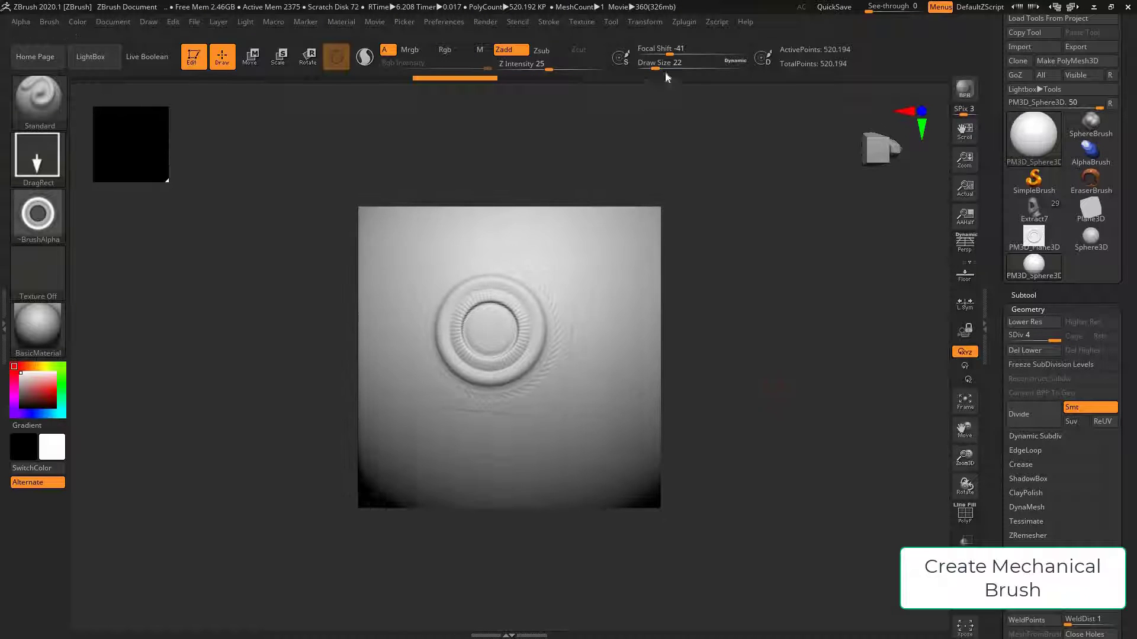
left_click(570, 65)
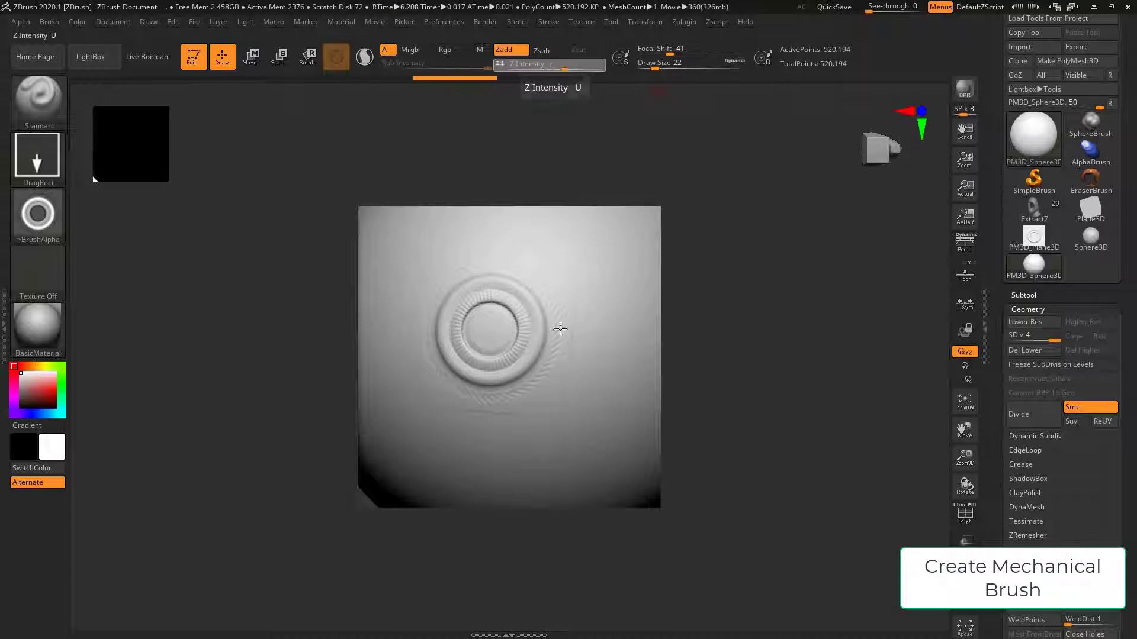
key("ctrl+z")
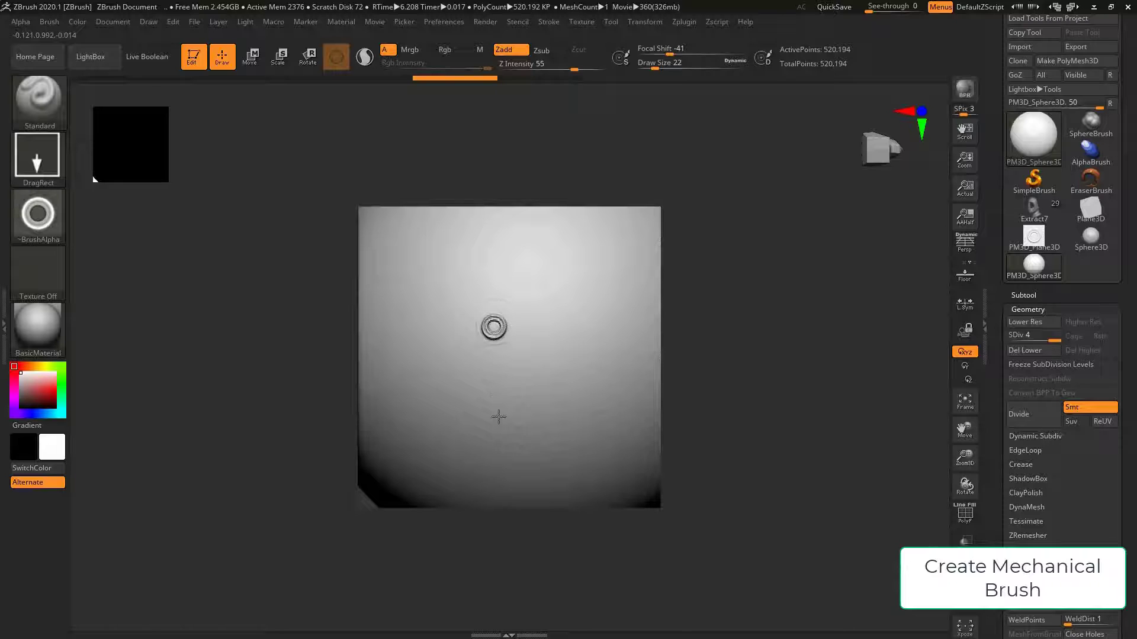
left_click_drag(499, 418, 551, 283)
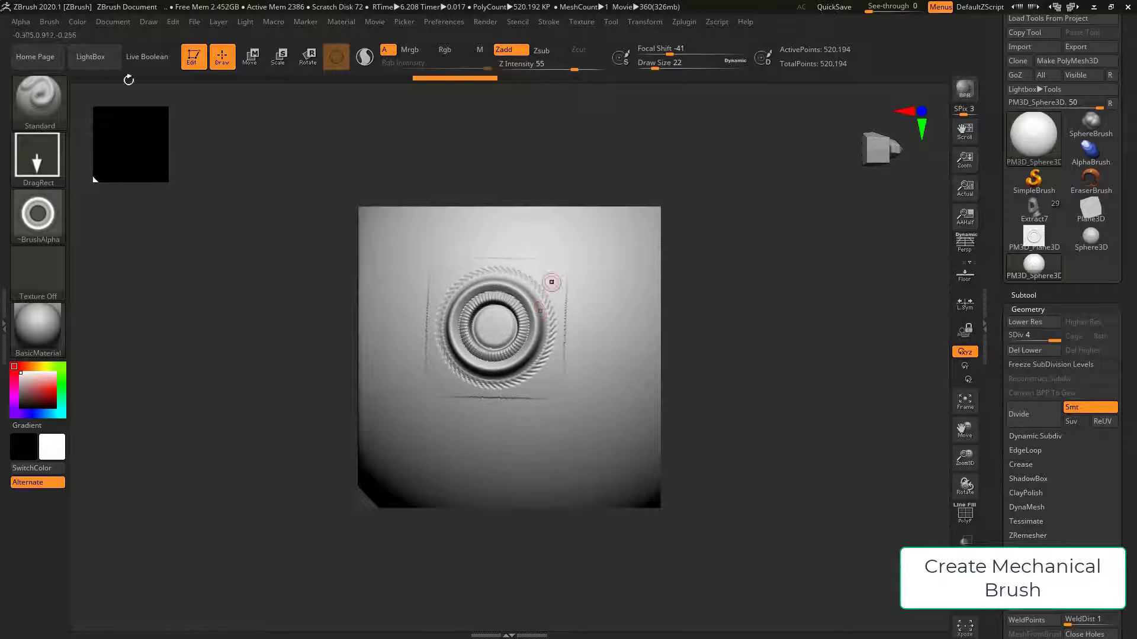
left_click(49, 21)
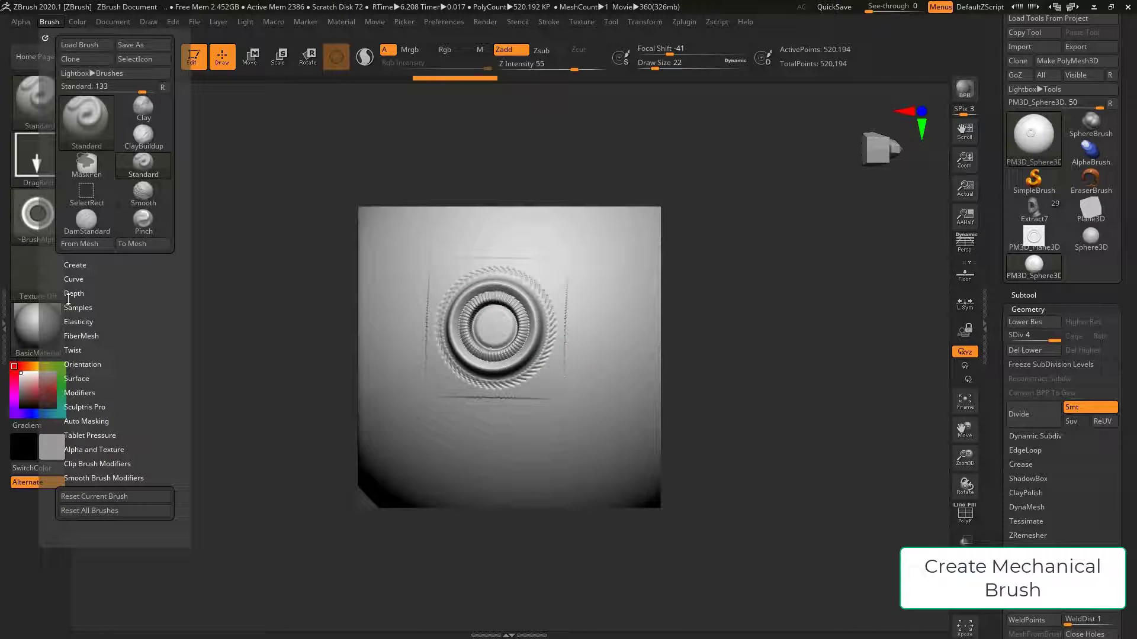
Step: Dock the Alpha palette in the right tray and expand its Modify subpalette
left_click(21, 21)
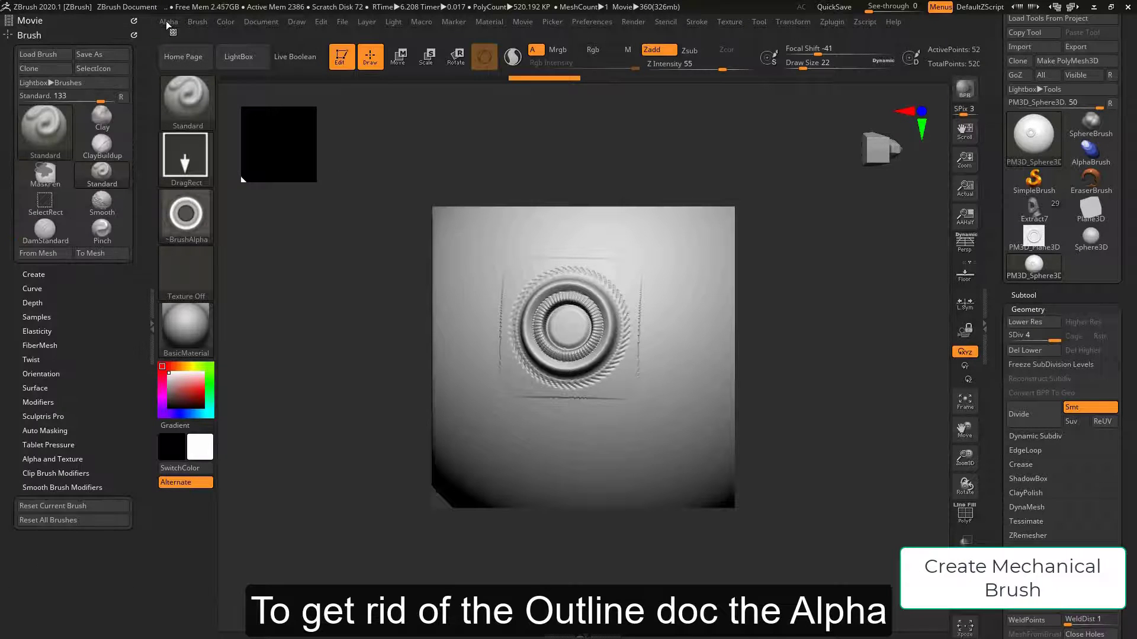
left_click(167, 21)
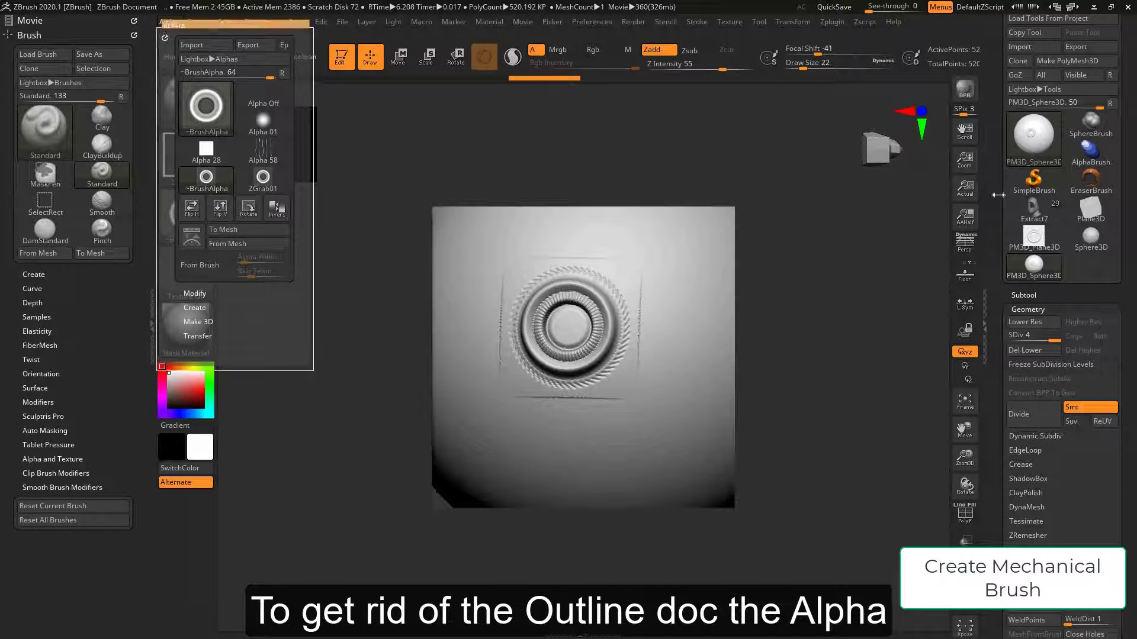
left_click_drag(162, 37, 1083, 290)
left_click(1022, 252)
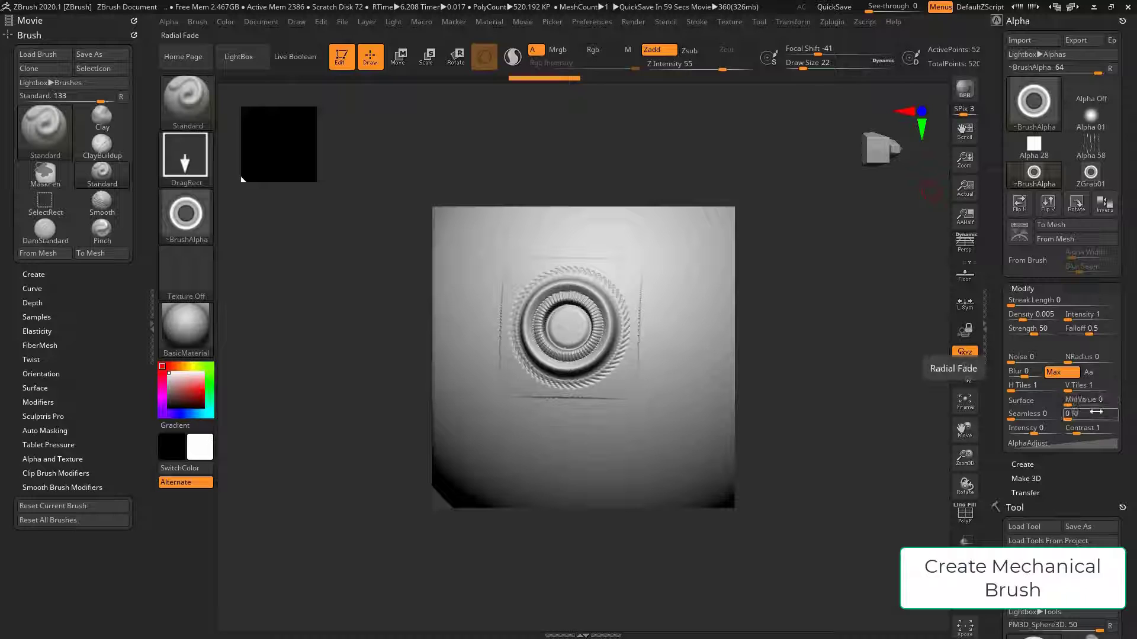
left_click(1023, 463)
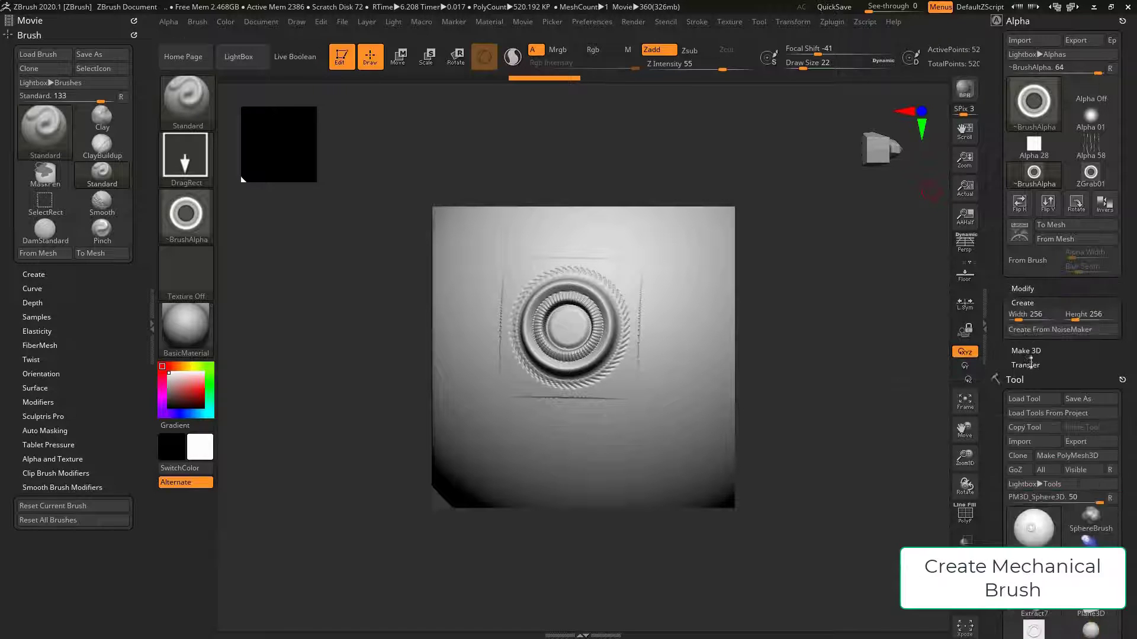
left_click(1025, 364)
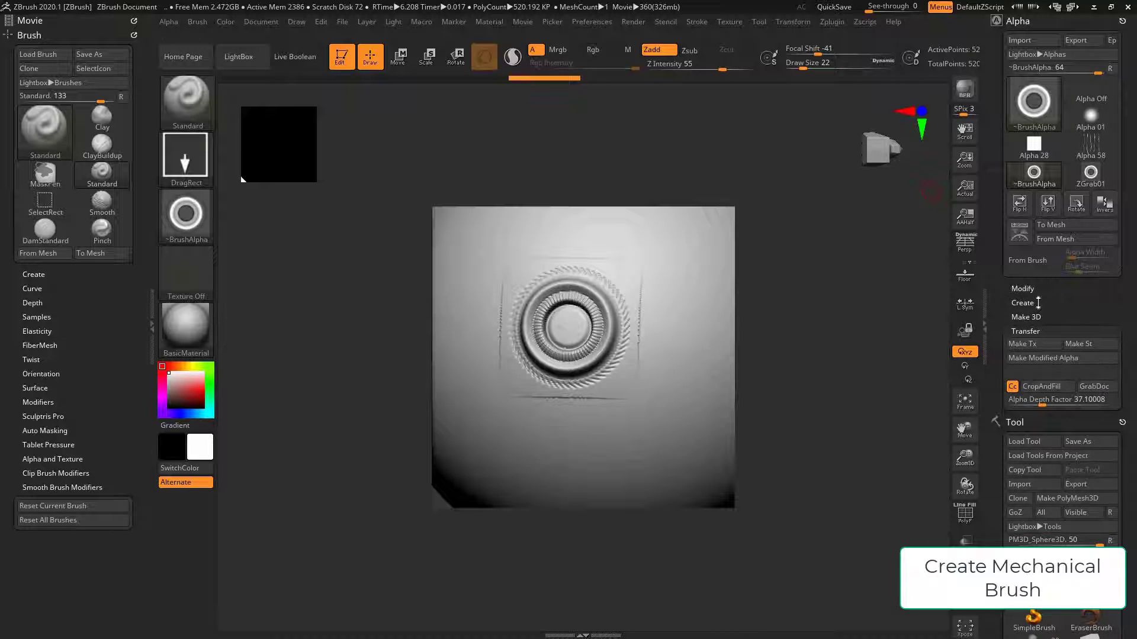
left_click(1038, 302)
left_click(1030, 289)
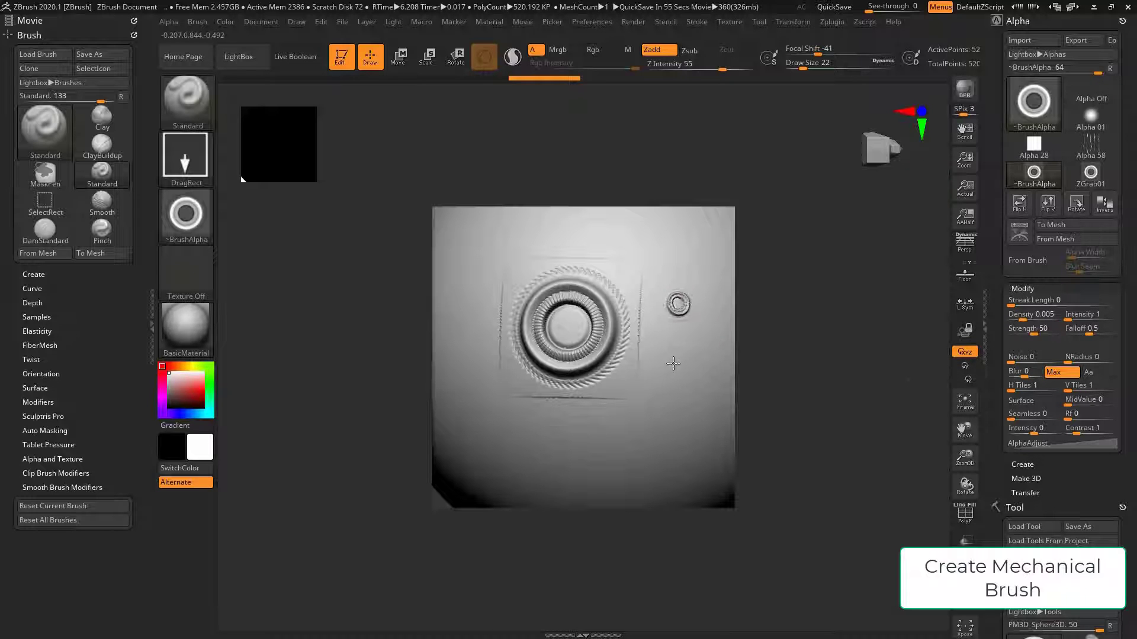
left_click_drag(673, 363, 690, 369)
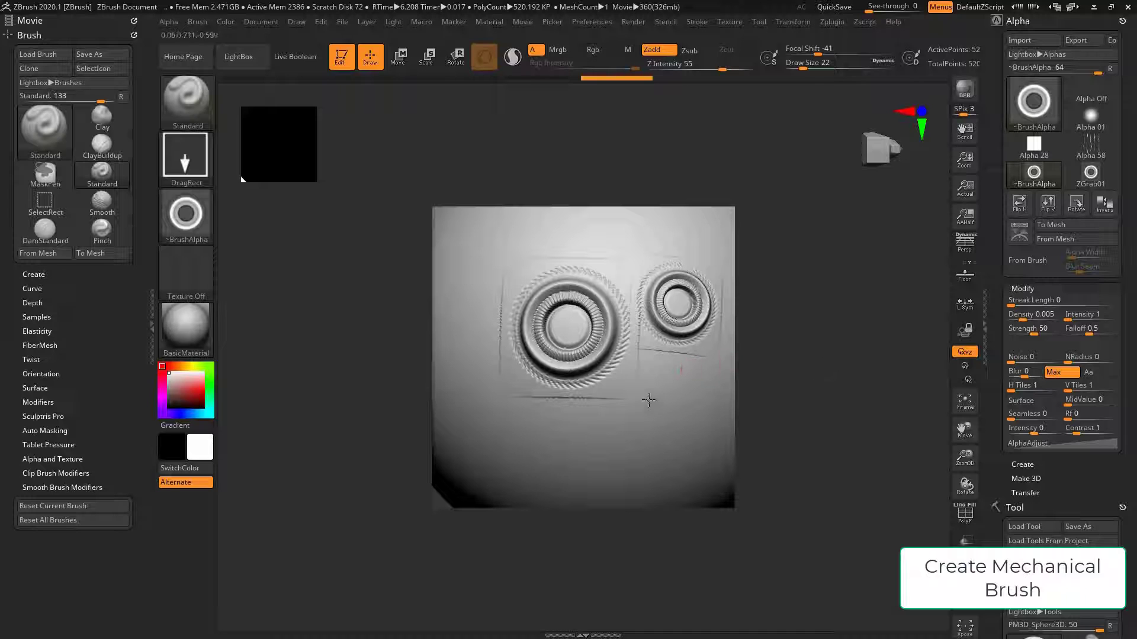
mouse_move(650, 401)
left_mouse_down()
mouse_move(864, 419)
mouse_move(947, 382)
left_mouse_up()
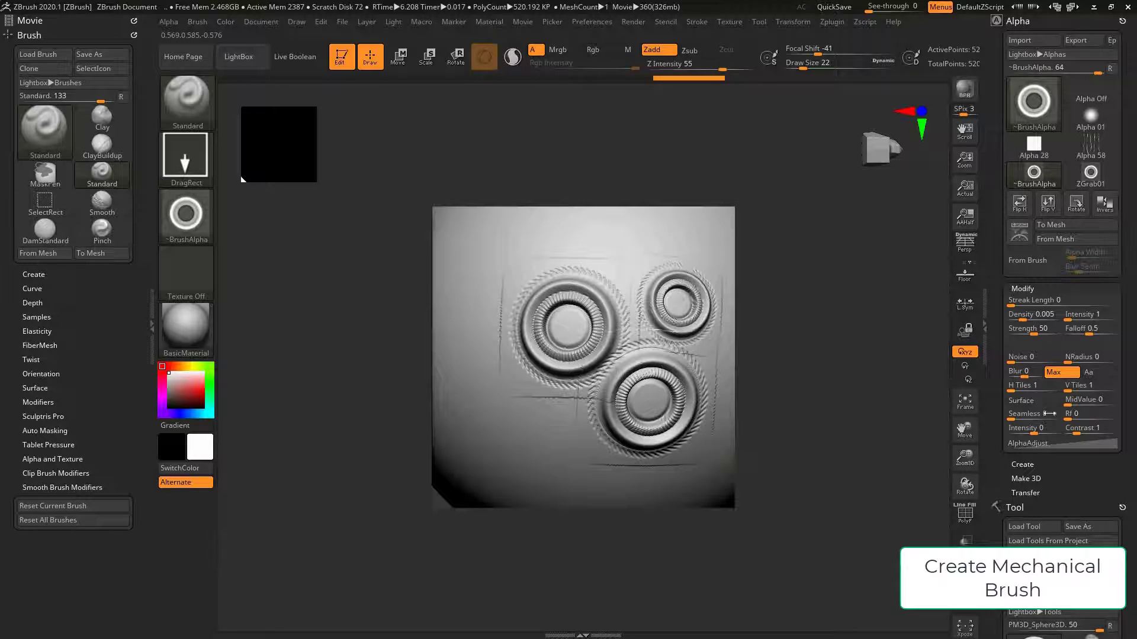
key("ctrl+z")
Step: Raise the alpha MidValue to 12 so ring stamps lose their outline
key("ctrl+z")
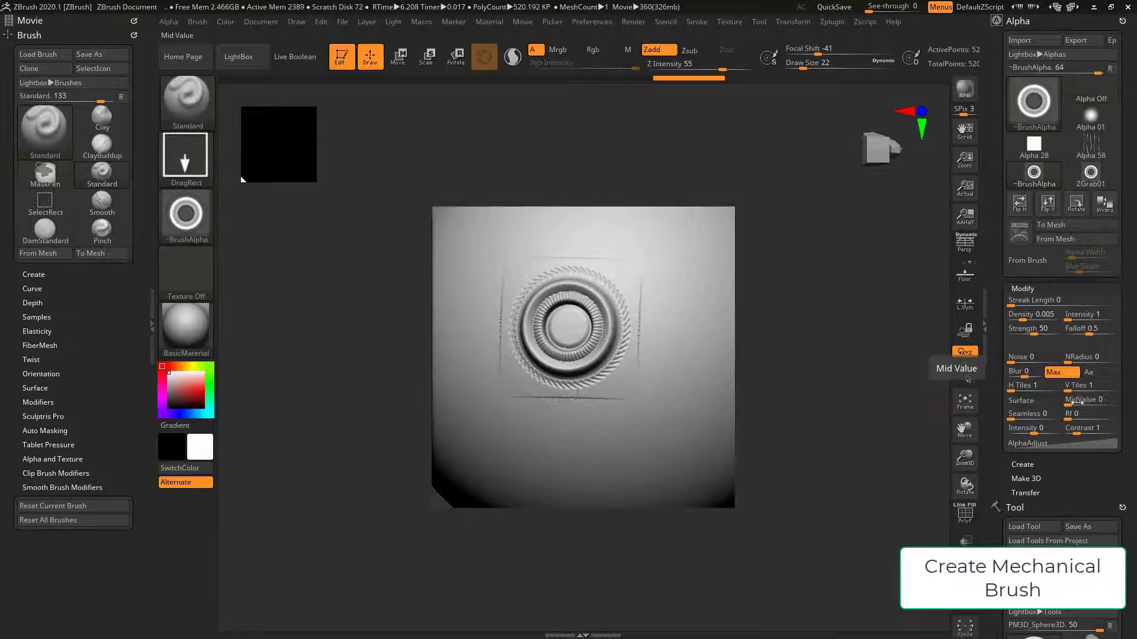
left_click_drag(1074, 402, 1082, 402)
key("ctrl+z")
left_click_drag(509, 312, 524, 323)
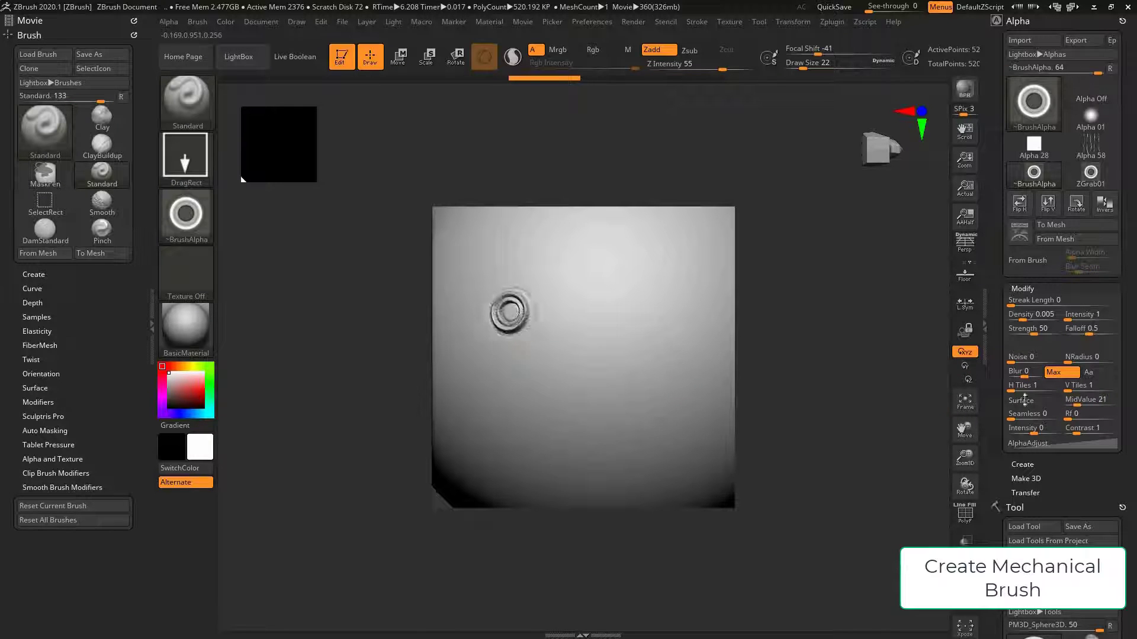
left_click(1073, 402)
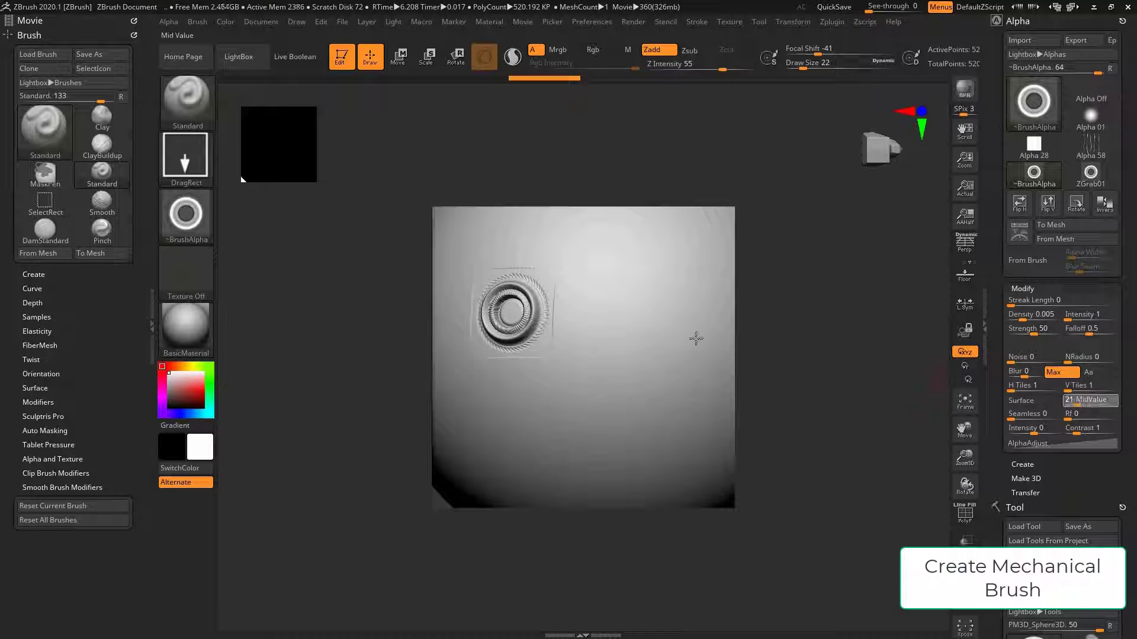
left_click_drag(613, 301, 616, 375)
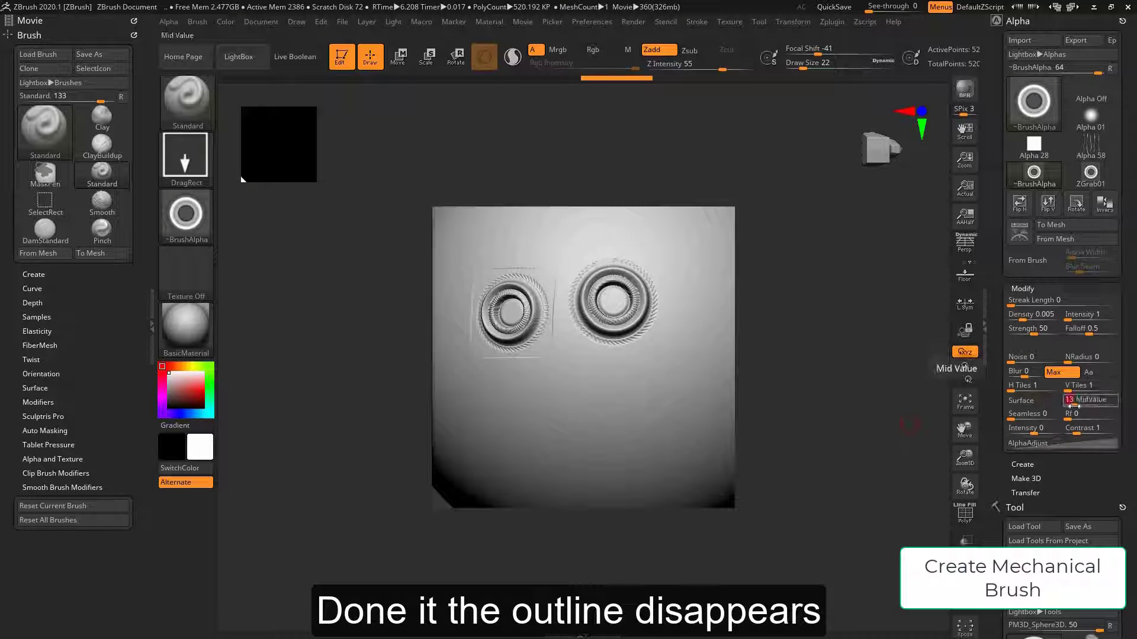
type("1")
key("Return")
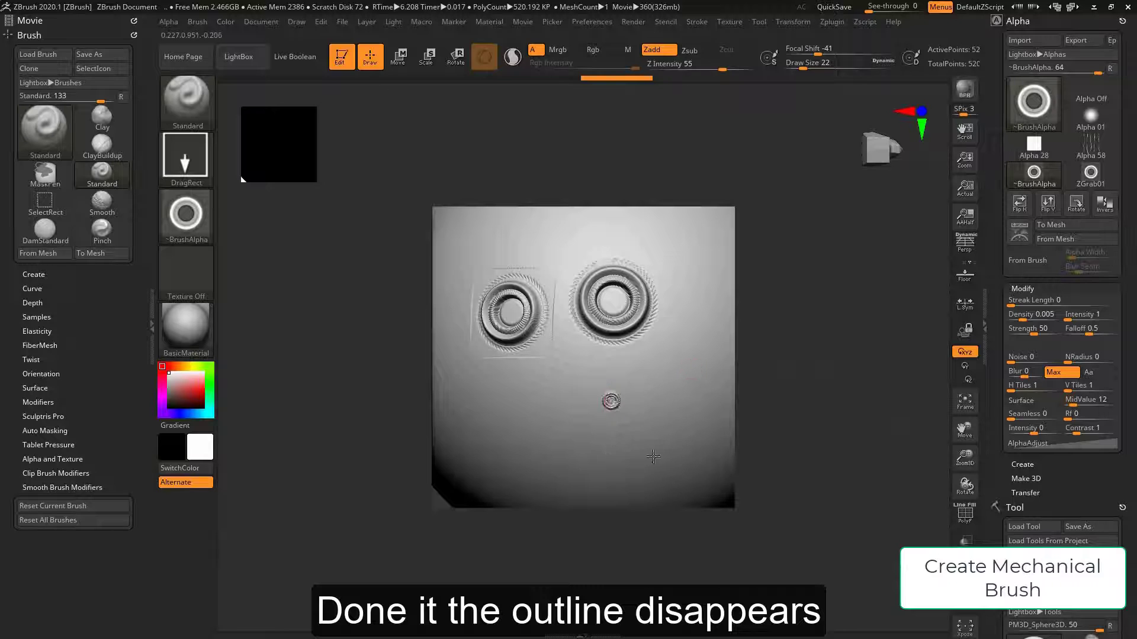
Step: DragRect several outline-free mechanical rings of varying sizes across the sphere
left_click_drag(653, 455, 655, 455)
left_click_drag(840, 386, 622, 361)
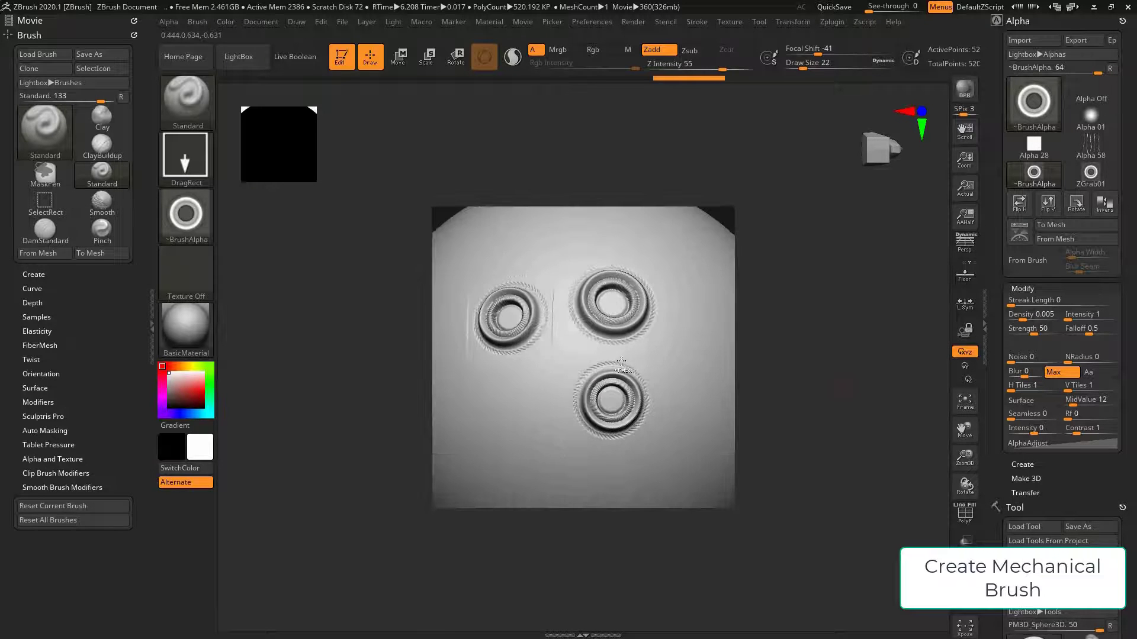
key("ctrl+z")
key("ctrl+z")
key("ctrl+z")
mouse_move(506, 320)
left_mouse_down()
mouse_move(533, 408)
mouse_move(648, 304)
mouse_move(652, 364)
mouse_move(599, 406)
left_mouse_up()
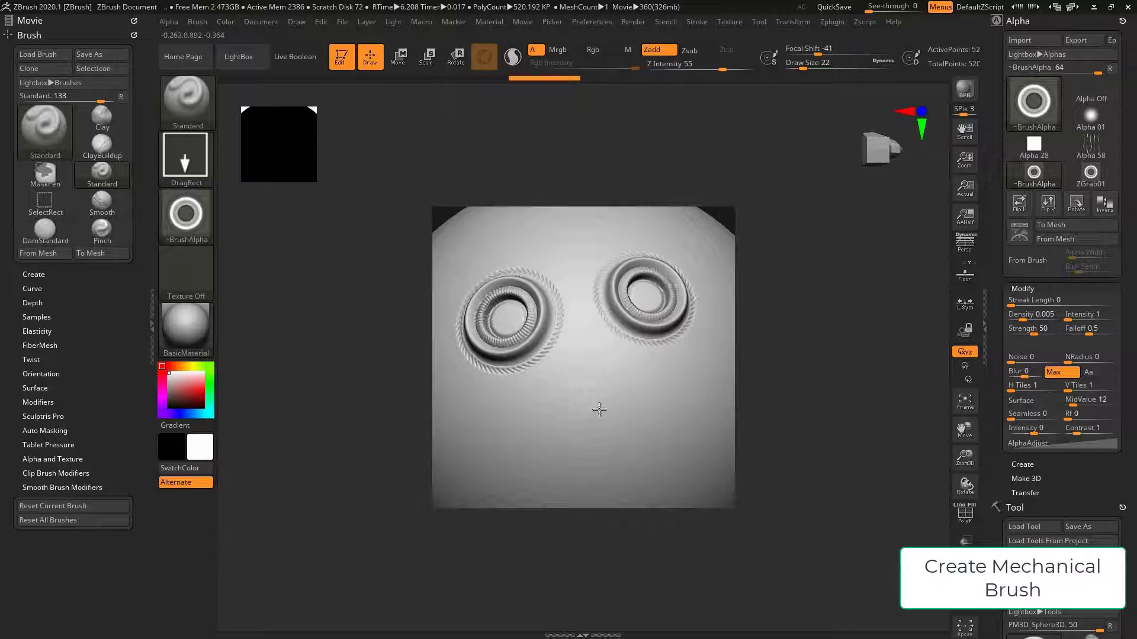
mouse_move(574, 368)
left_mouse_down()
mouse_move(586, 406)
mouse_move(705, 407)
left_mouse_up()
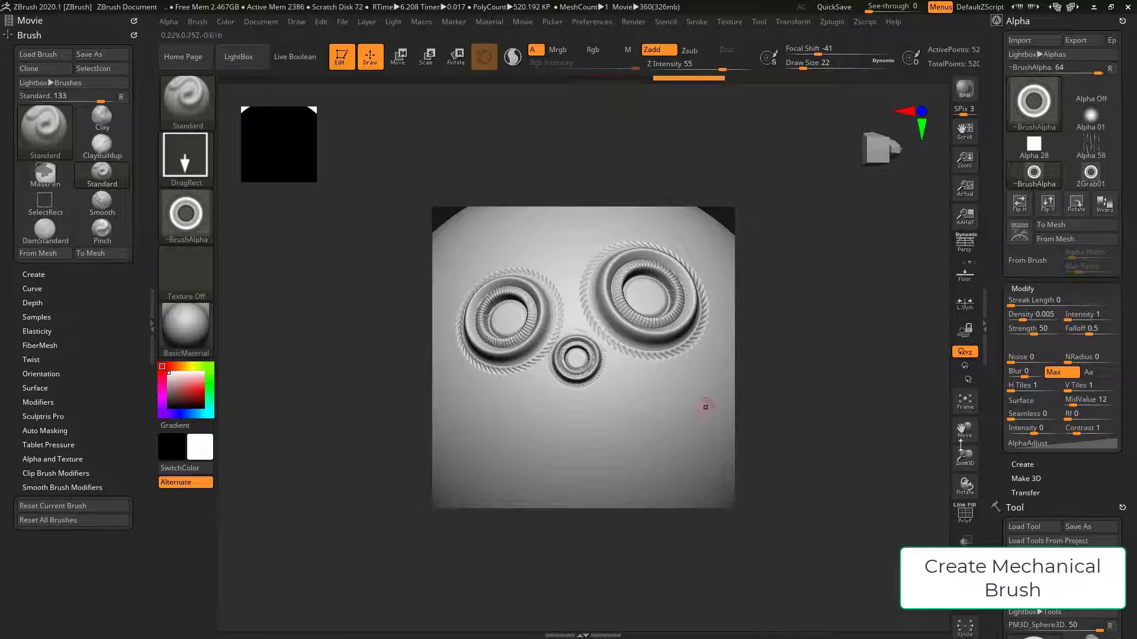
mouse_move(837, 424)
left_mouse_down()
mouse_move(830, 363)
mouse_move(622, 401)
mouse_move(728, 416)
left_mouse_up()
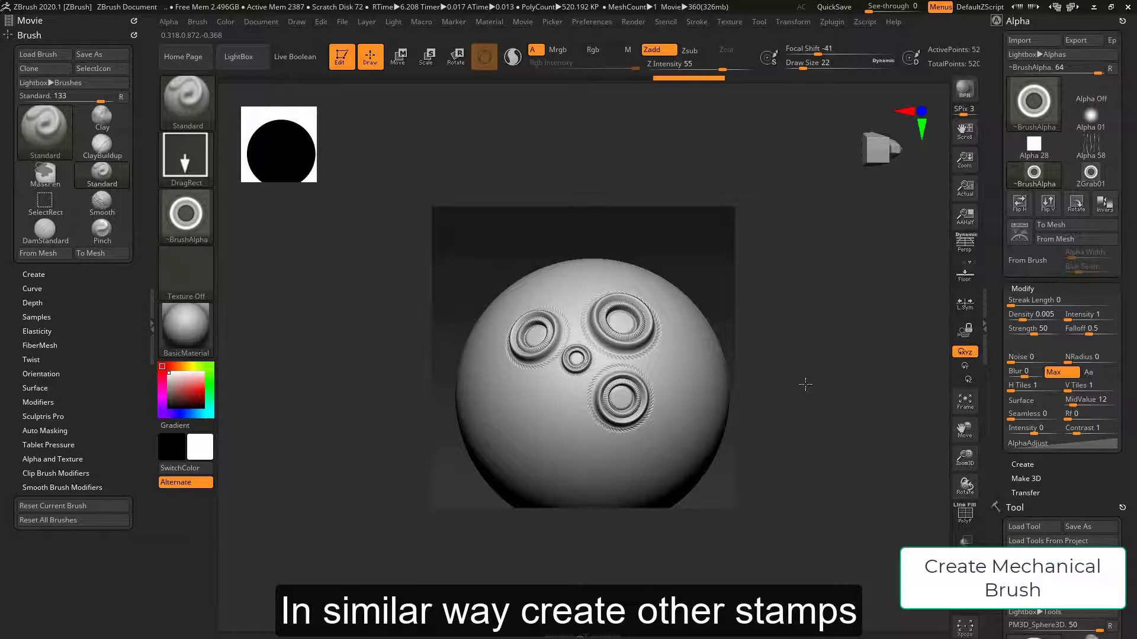